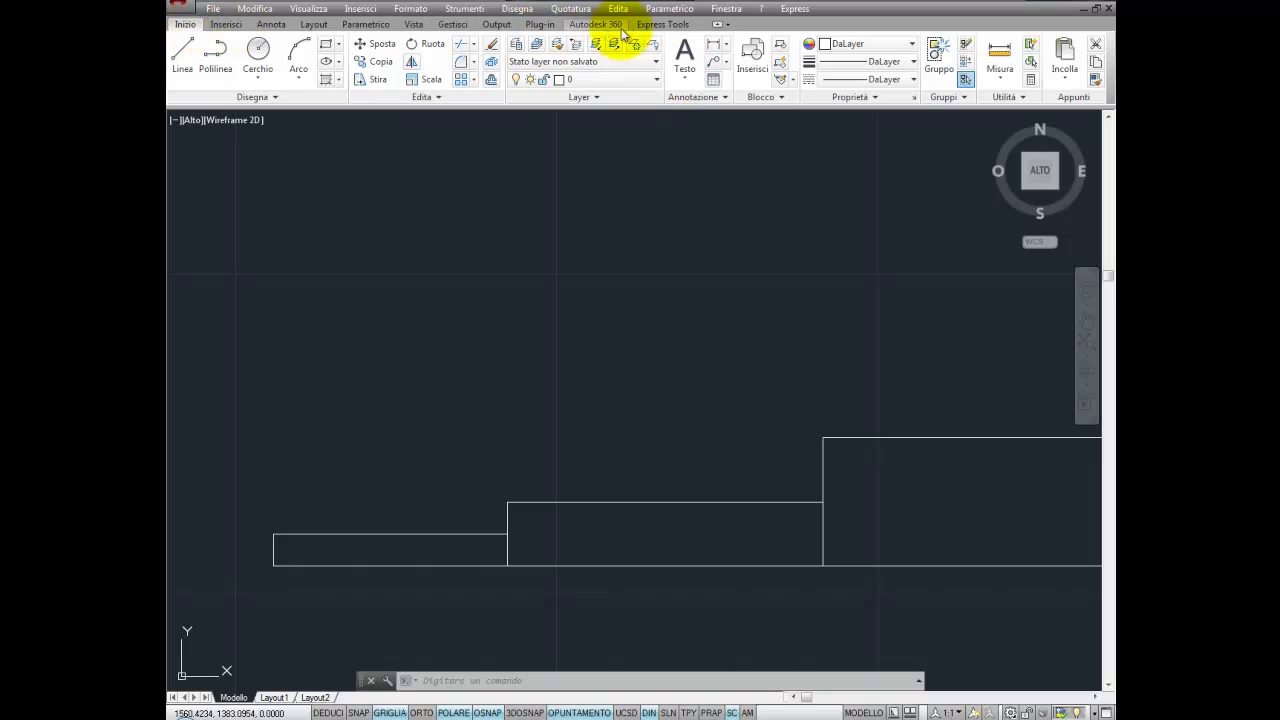
Switch to the Annota tab and show the Testo multilinea / Riga singola text choices
{"action": "left_click", "coordinate": [269, 24]}
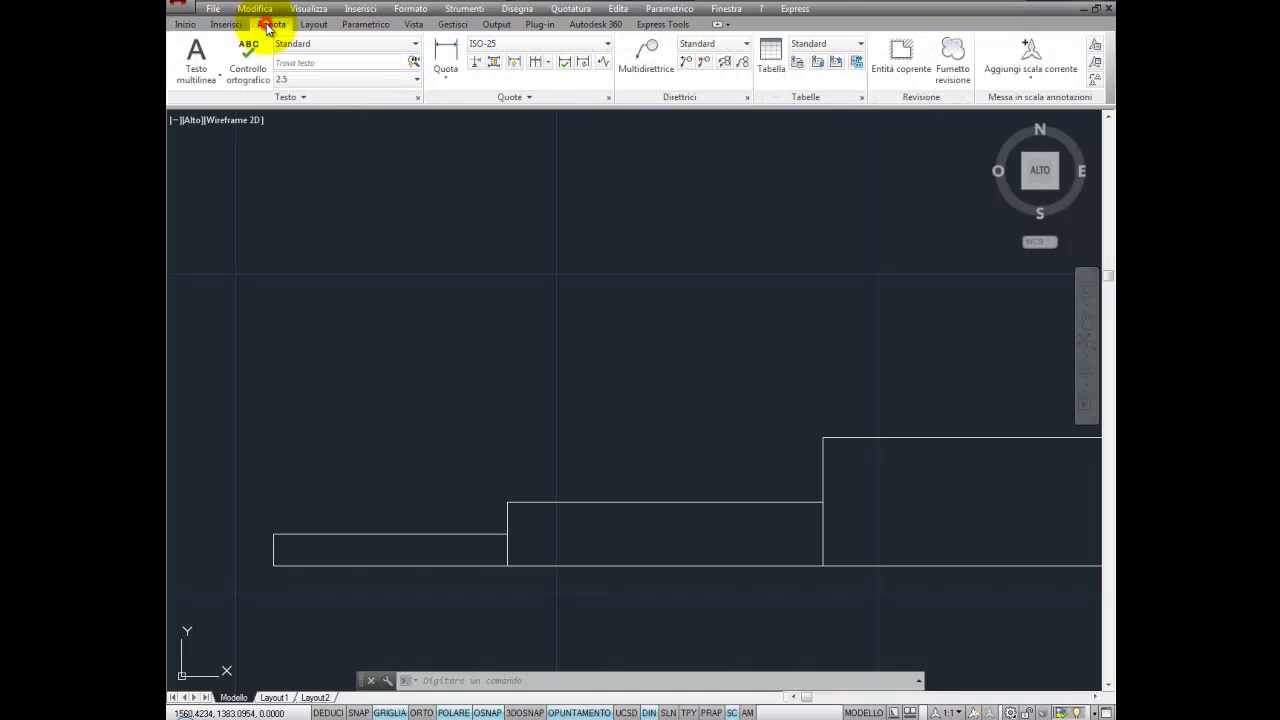
{"action": "left_click", "coordinate": [203, 72]}
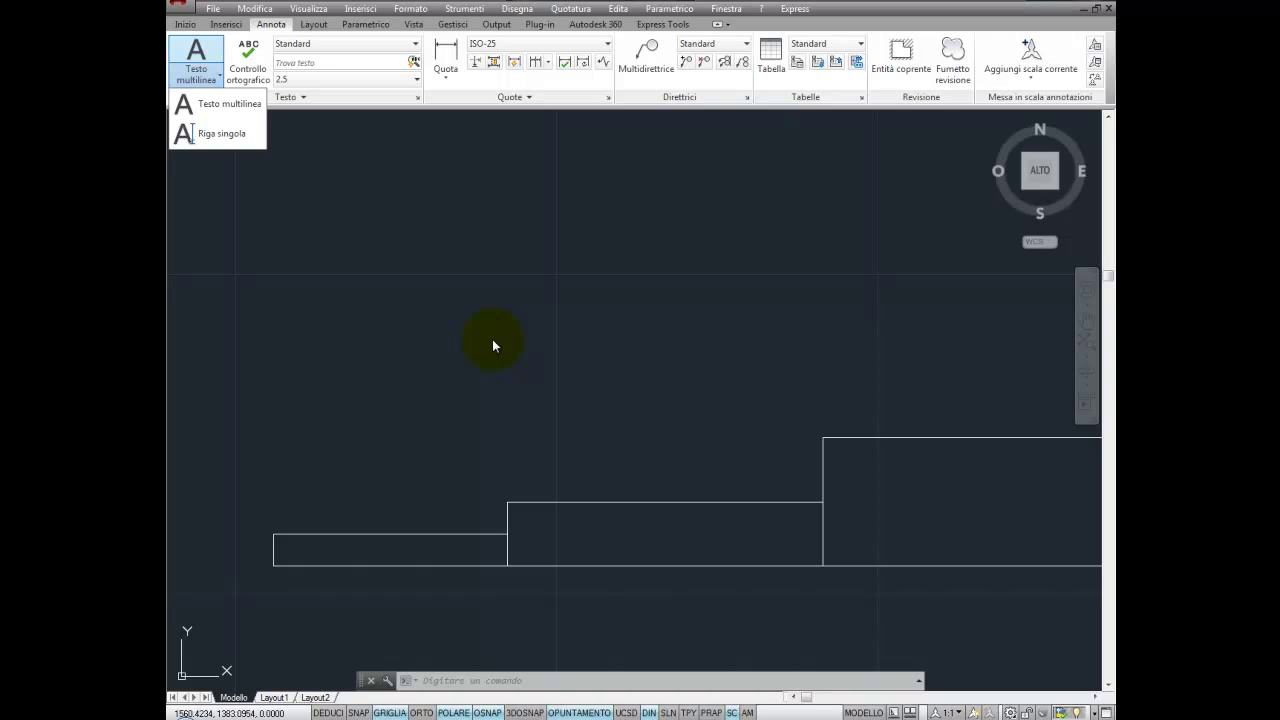
Start Testo multilinea and place a text box by two corners above the stepped rectangles
{"action": "left_click", "coordinate": [201, 106]}
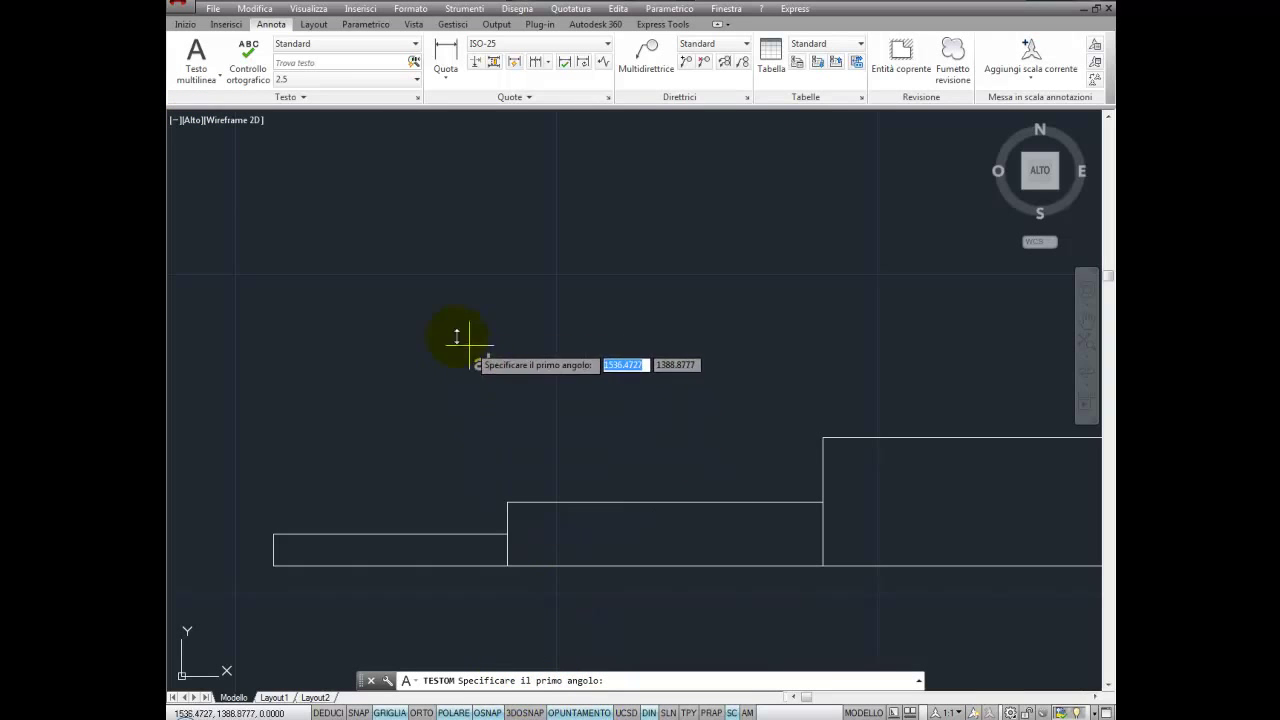
{"action": "left_click", "coordinate": [365, 216]}
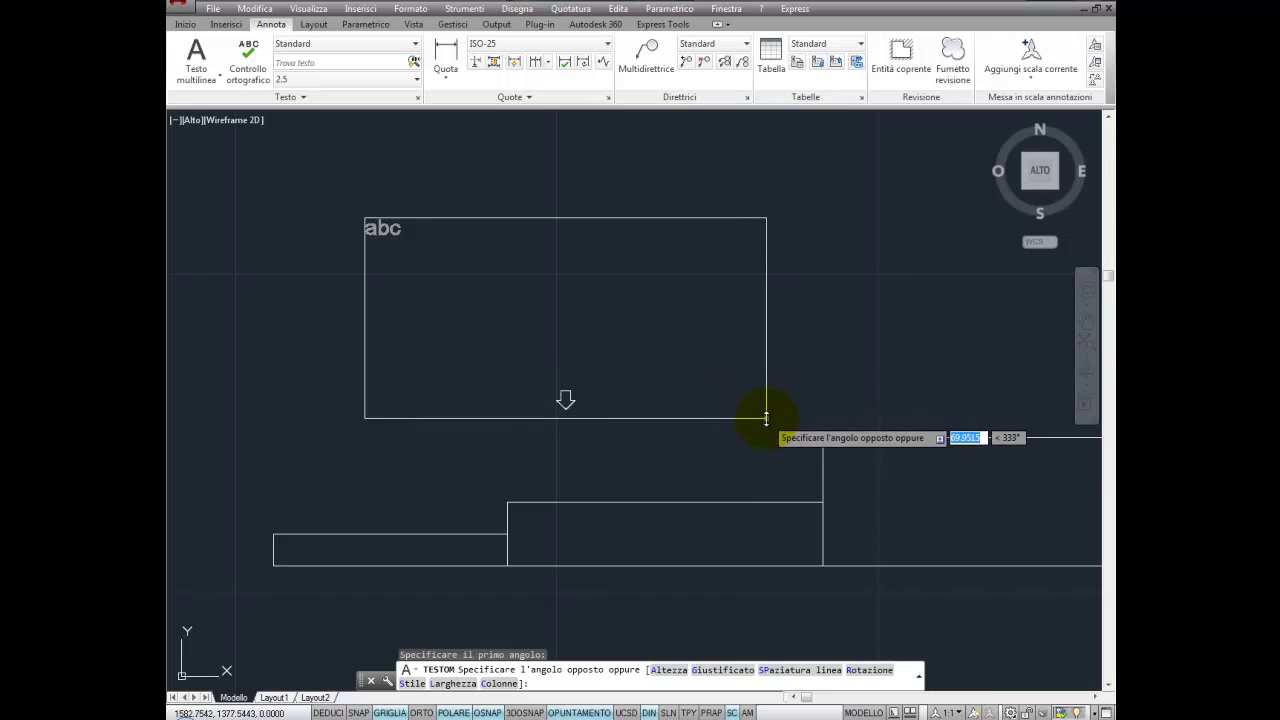
{"action": "left_click", "coordinate": [766, 423]}
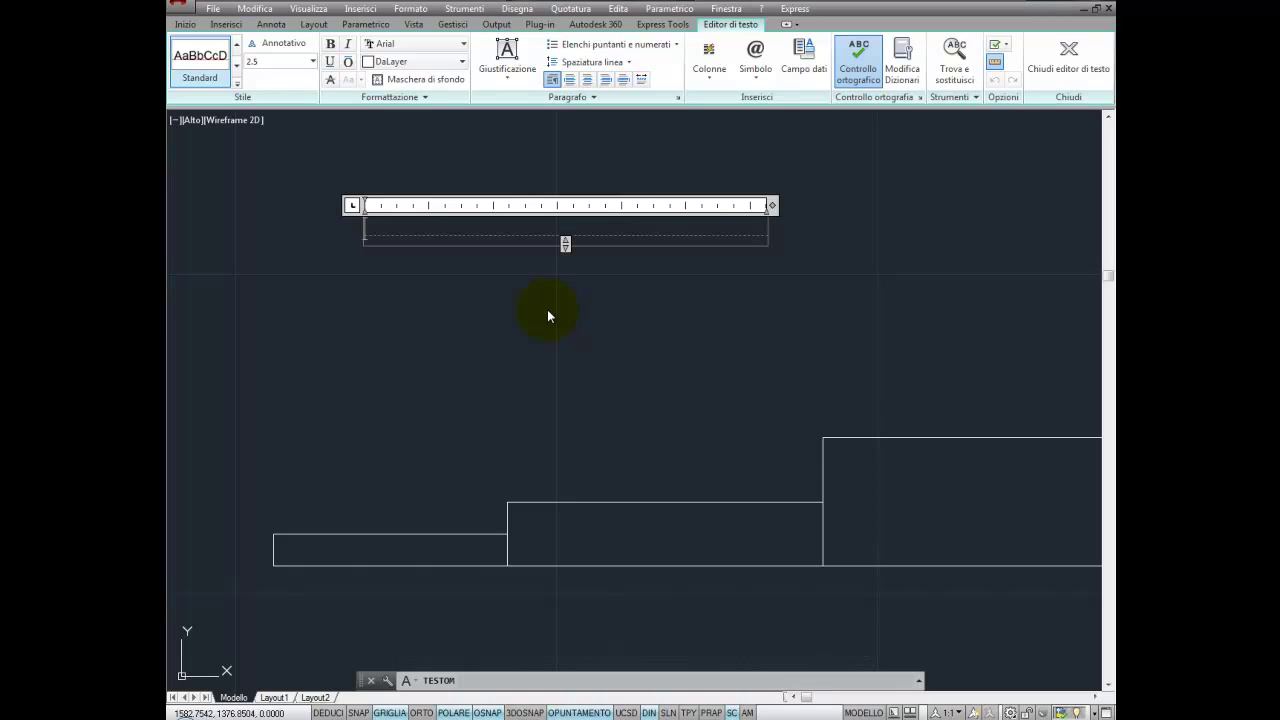
Type 'testo di autocad' on the first line and 'multiriga' on the second
{"action": "left_click", "coordinate": [403, 222]}
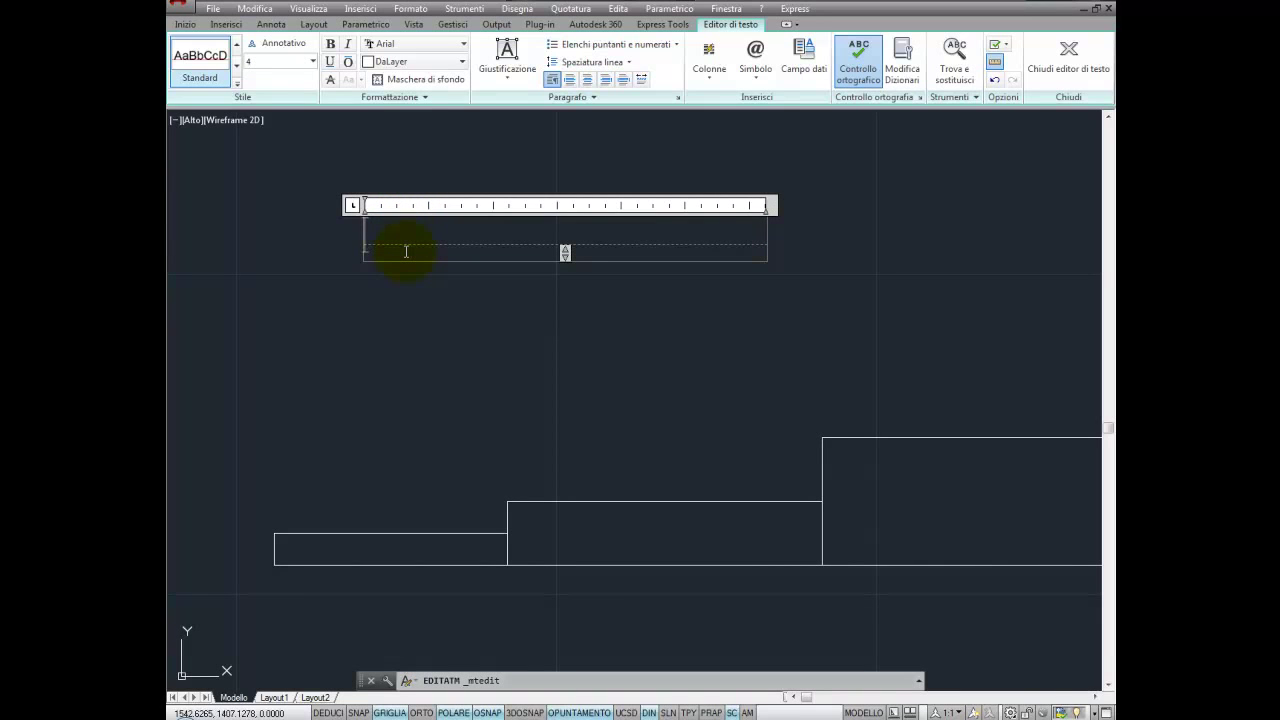
{"action": "type", "text": "testo di autocad"}
{"action": "key", "text": "Return"}
{"action": "type", "text": "mult"}
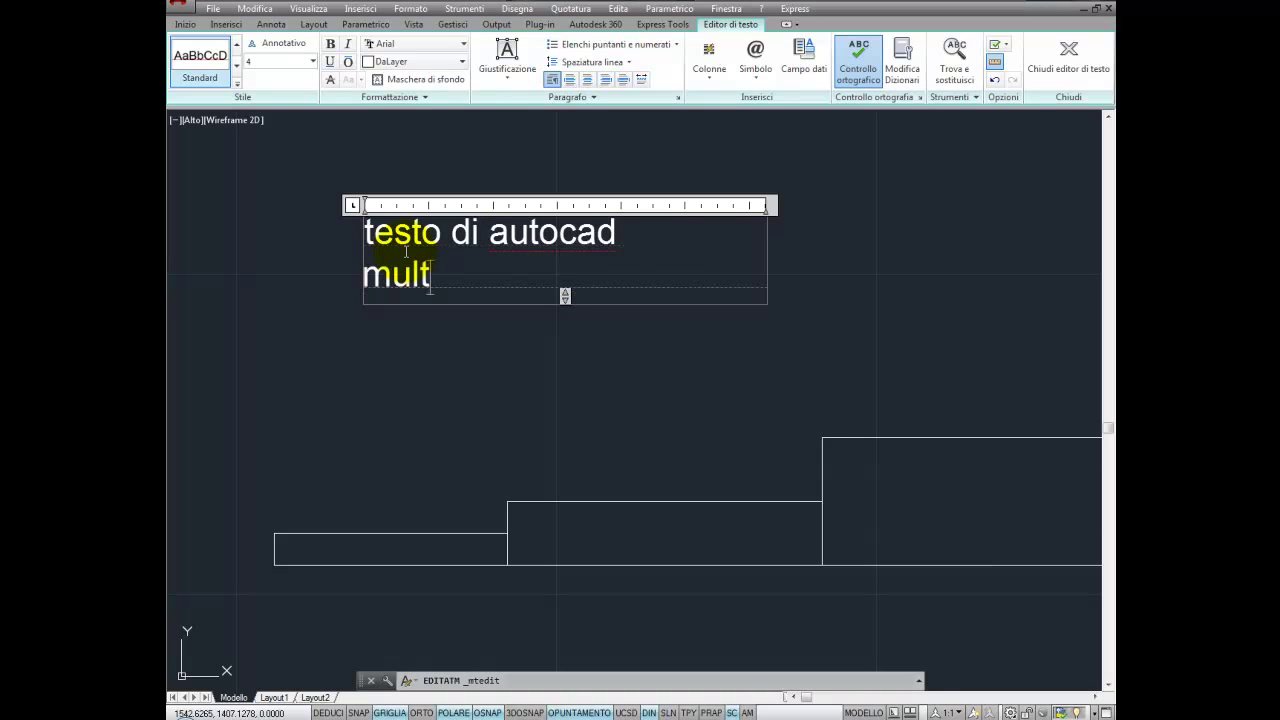
{"action": "type", "text": "iriga"}
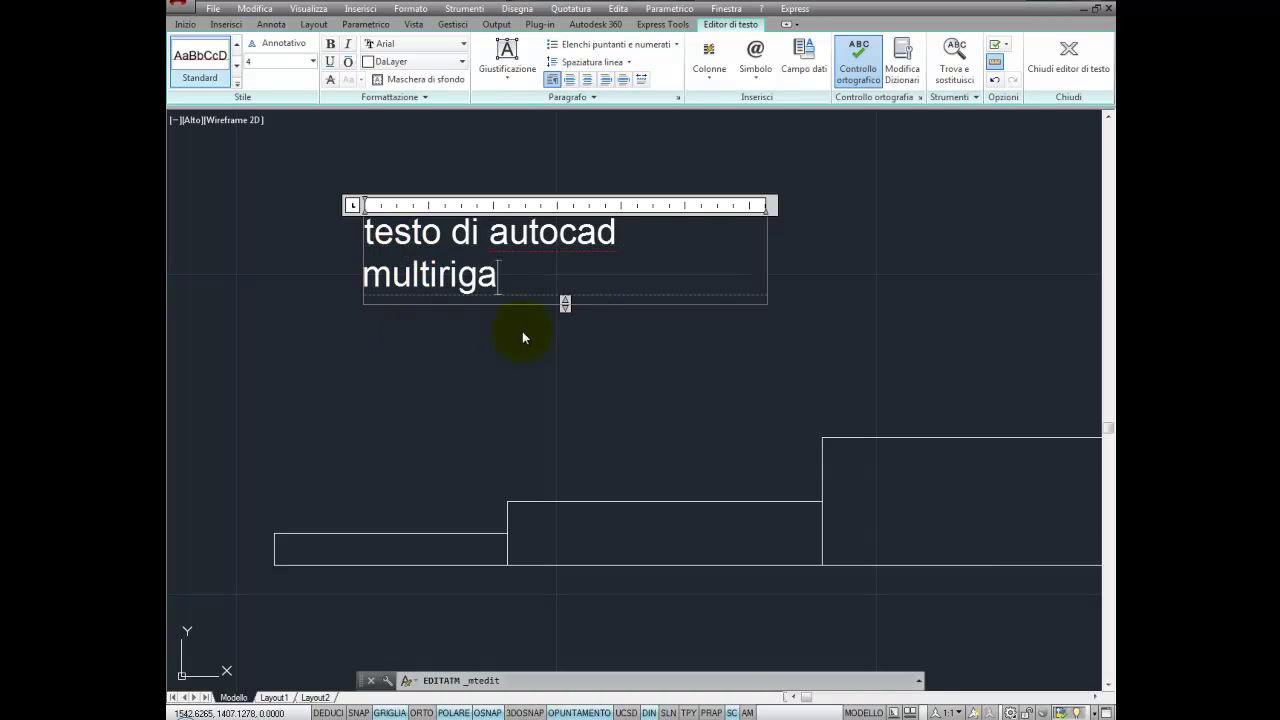
Drag the text box's bottom edge down to make it taller and select all the text
{"action": "mouse_move", "coordinate": [565, 303]}
{"action": "left_mouse_down"}
{"action": "mouse_move", "coordinate": [566, 368]}
{"action": "mouse_move", "coordinate": [566, 297]}
{"action": "mouse_move", "coordinate": [566, 319]}
{"action": "left_mouse_up"}
{"action": "left_click", "coordinate": [479, 268]}
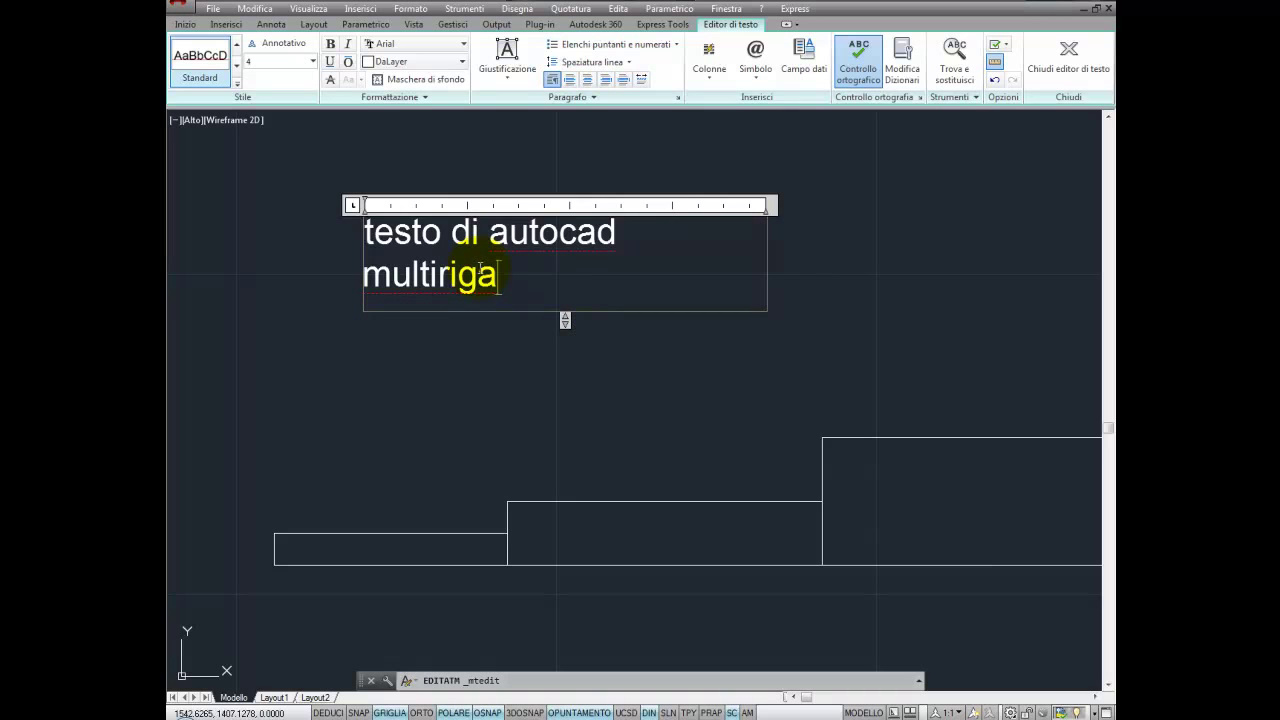
{"action": "key", "text": "ctrl+a"}
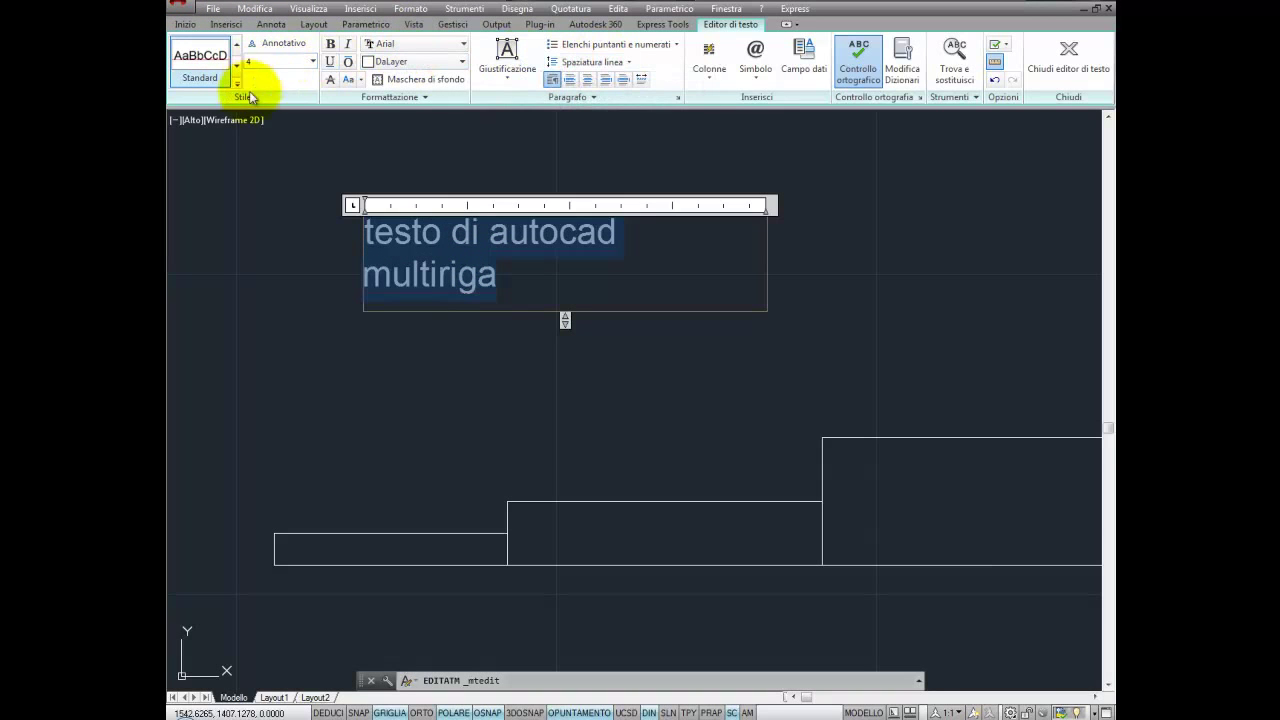
Try the Standard text style, undo it, and restore the text's larger size
{"action": "left_click", "coordinate": [202, 62]}
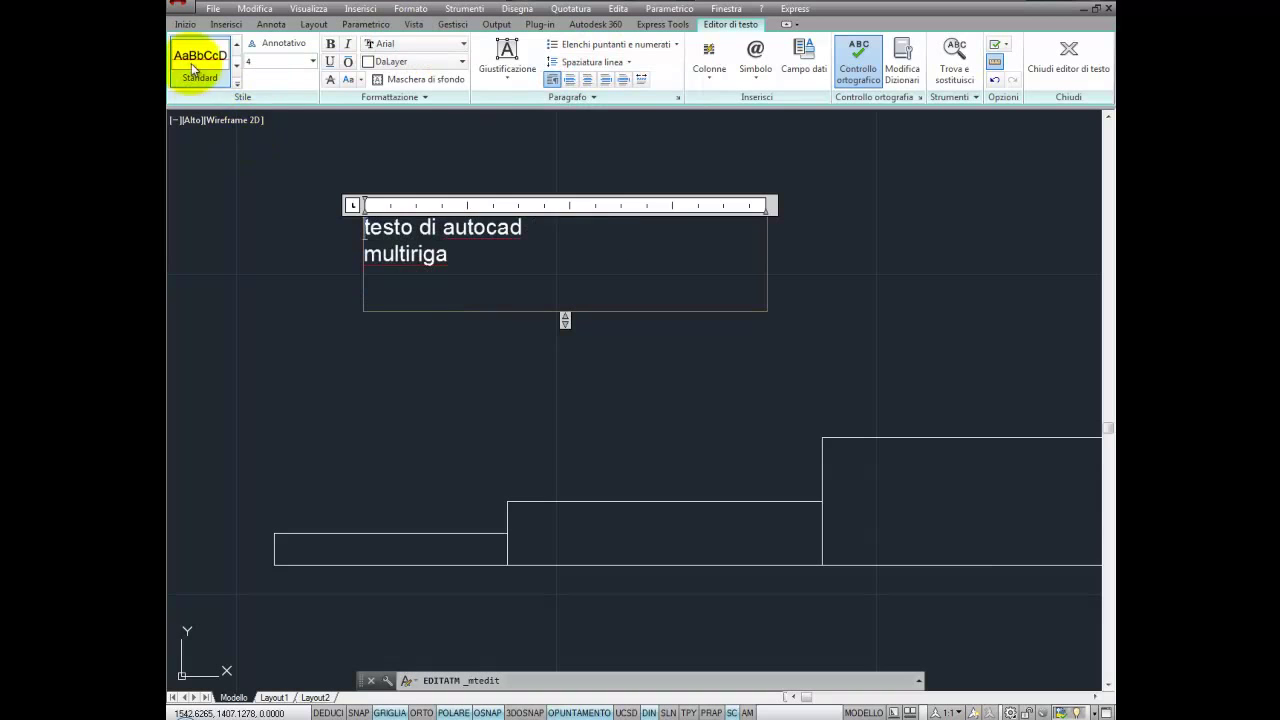
{"action": "key", "text": "ctrl+z"}
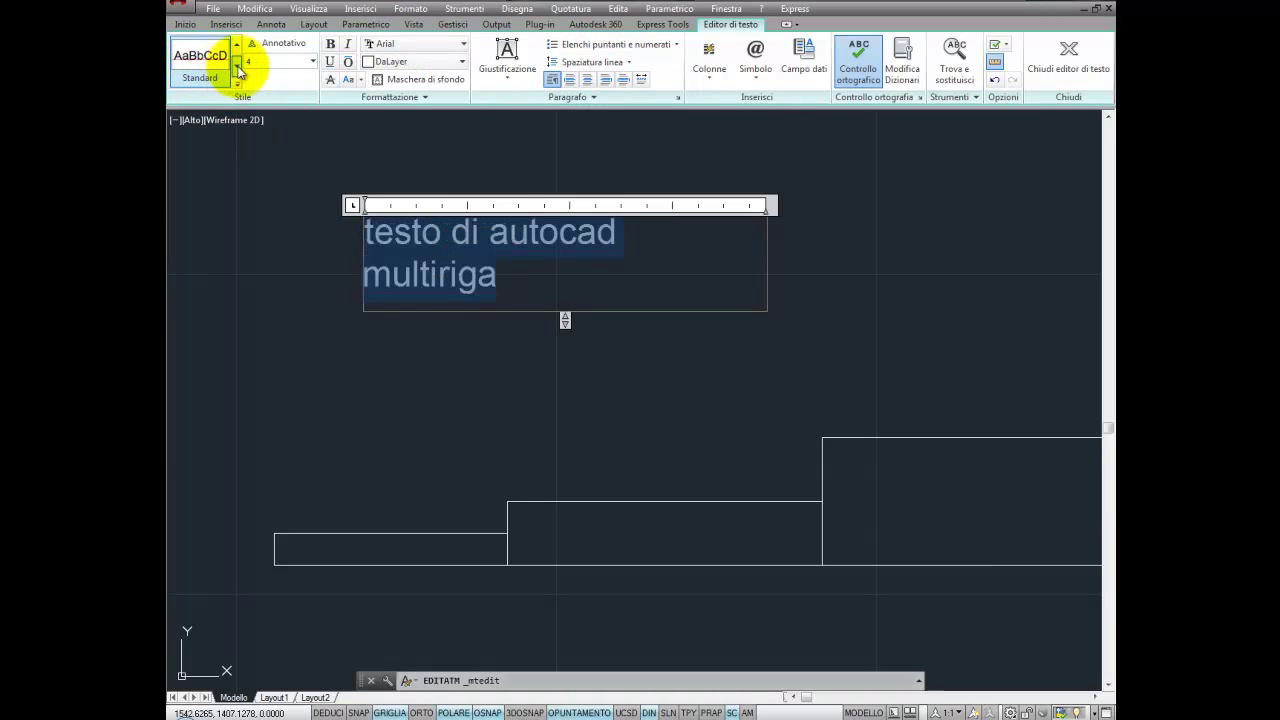
{"action": "left_click", "coordinate": [218, 58]}
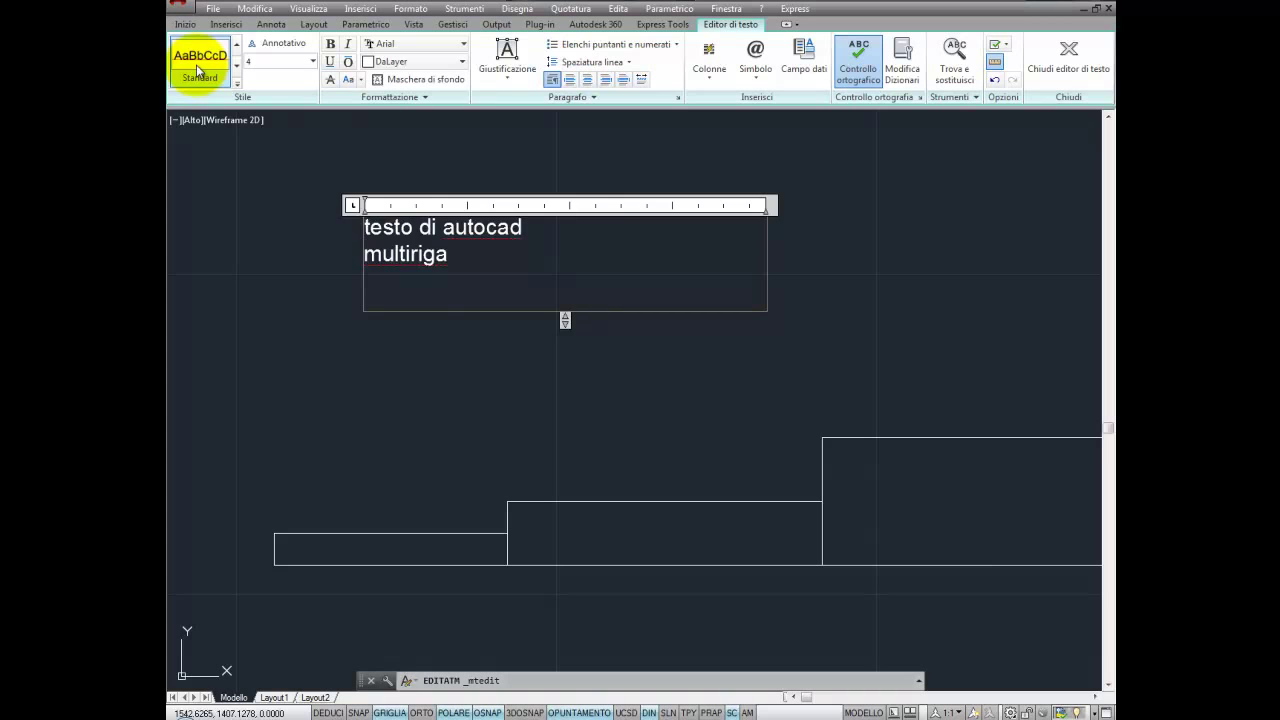
{"action": "left_click", "coordinate": [283, 45]}
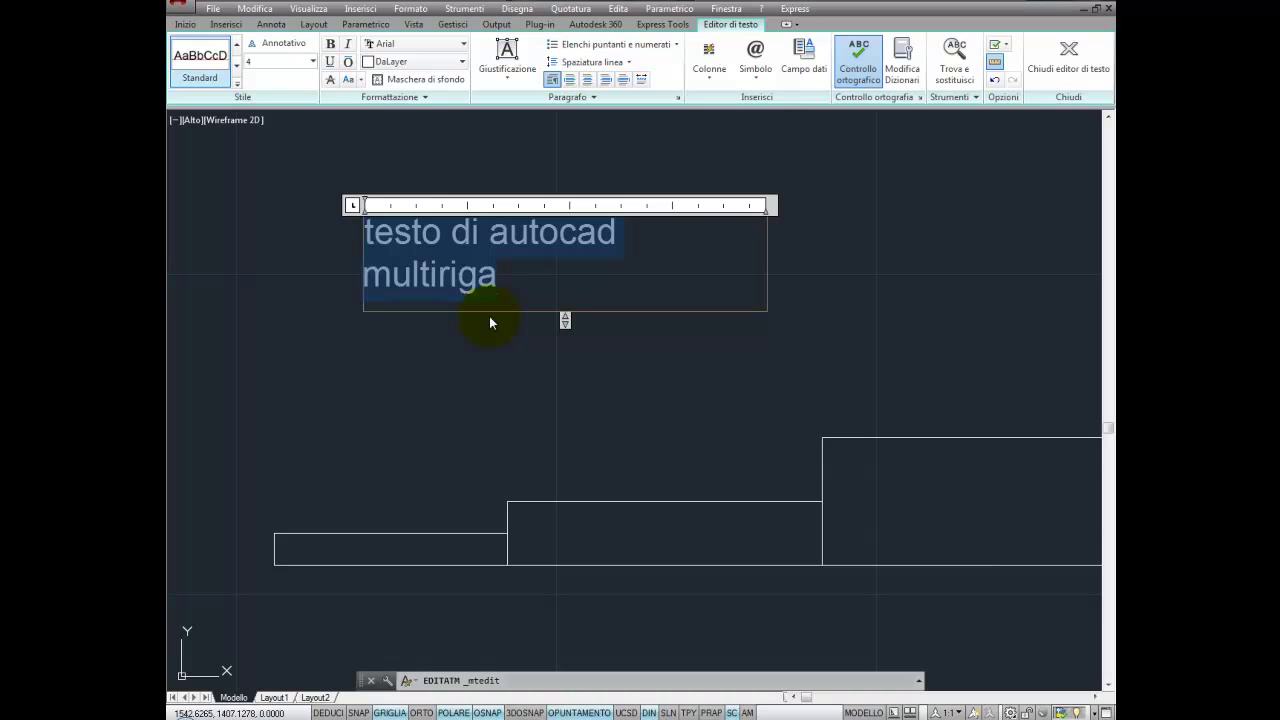
{"action": "left_click", "coordinate": [265, 62]}
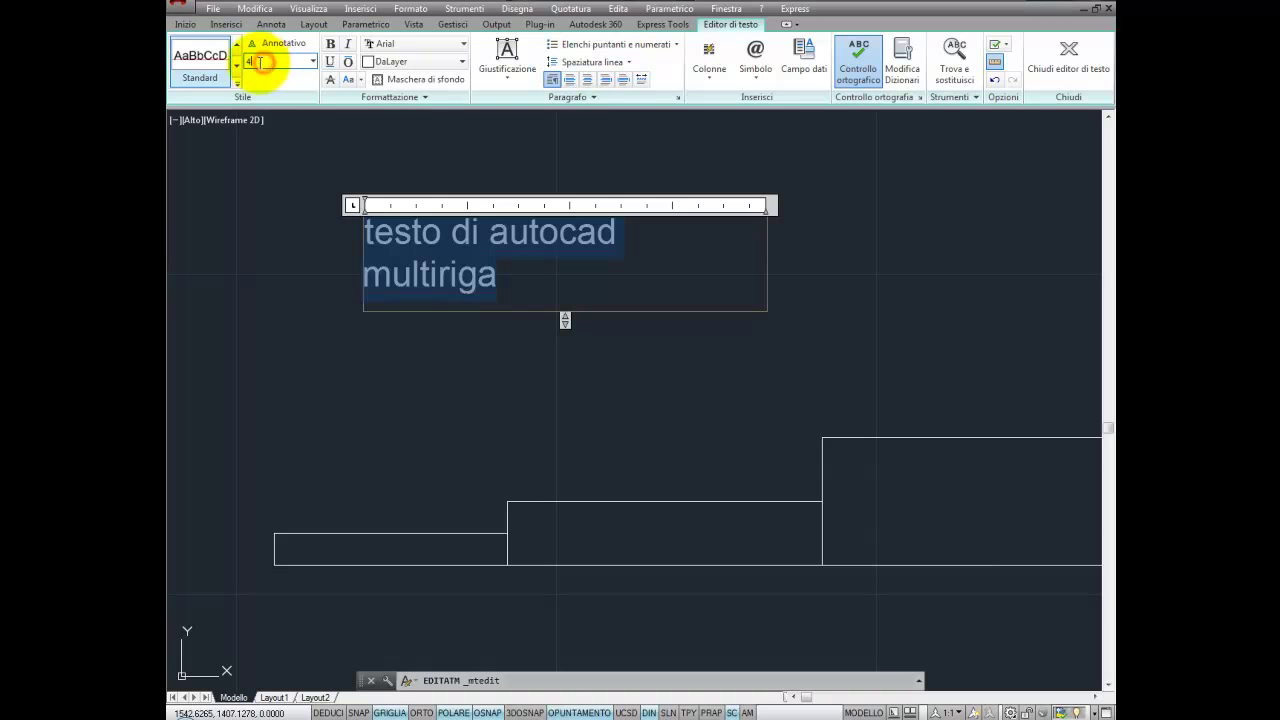
Try a text height of 3, undo it, and bring up the preset text heights list
{"action": "left_click", "coordinate": [211, 66]}
{"action": "type", "text": "3"}
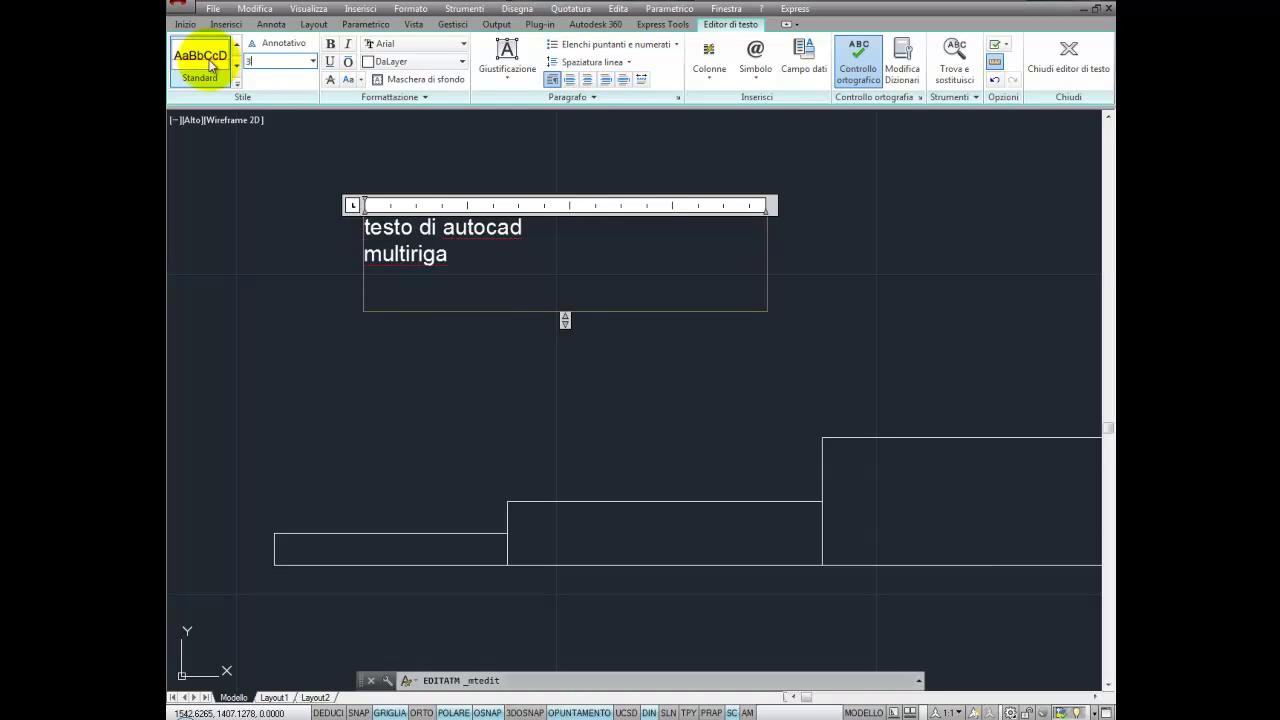
{"action": "key", "text": "ctrl+z"}
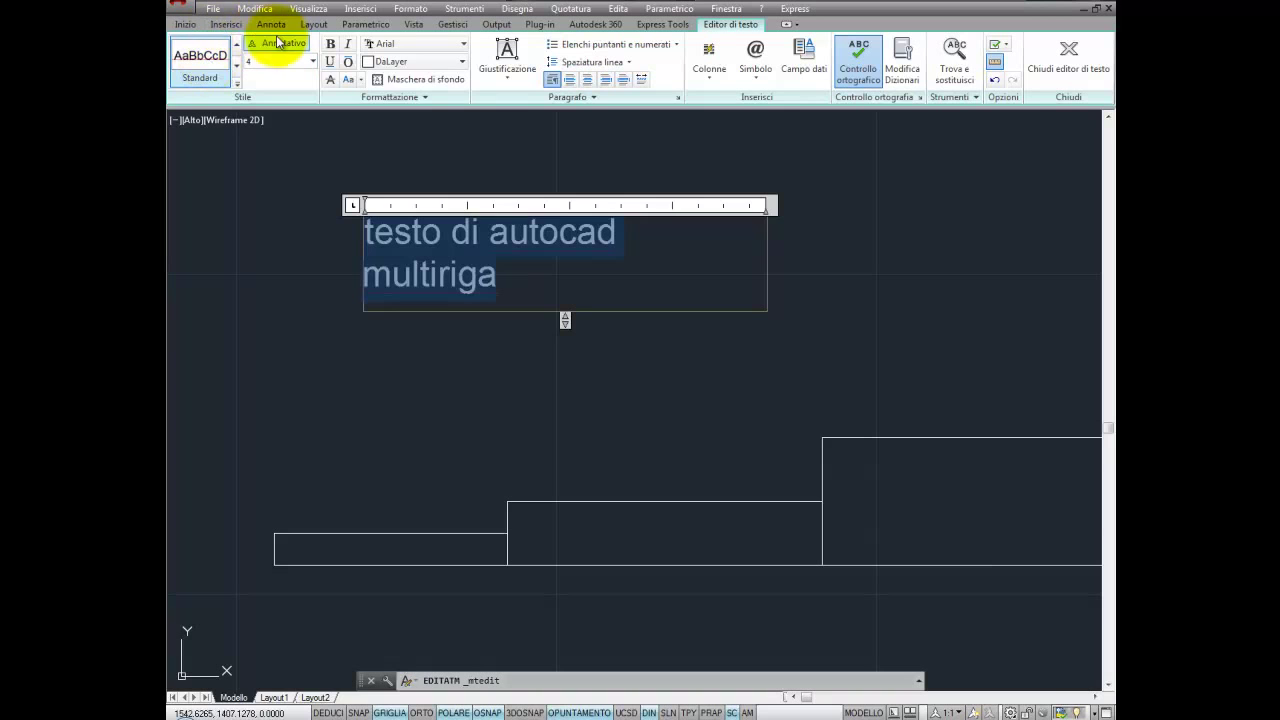
{"action": "left_click", "coordinate": [314, 62]}
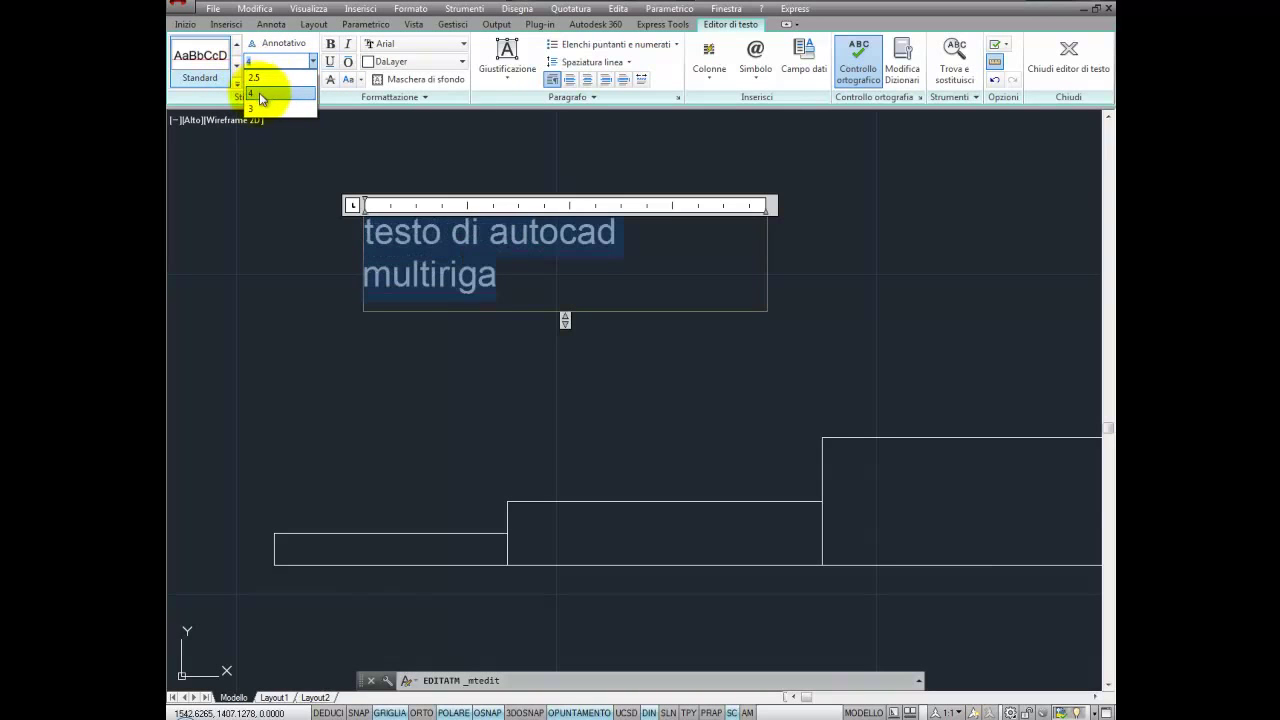
Set the text to height 3, bold and italic, trying then removing underline and overline
{"action": "left_click", "coordinate": [262, 107]}
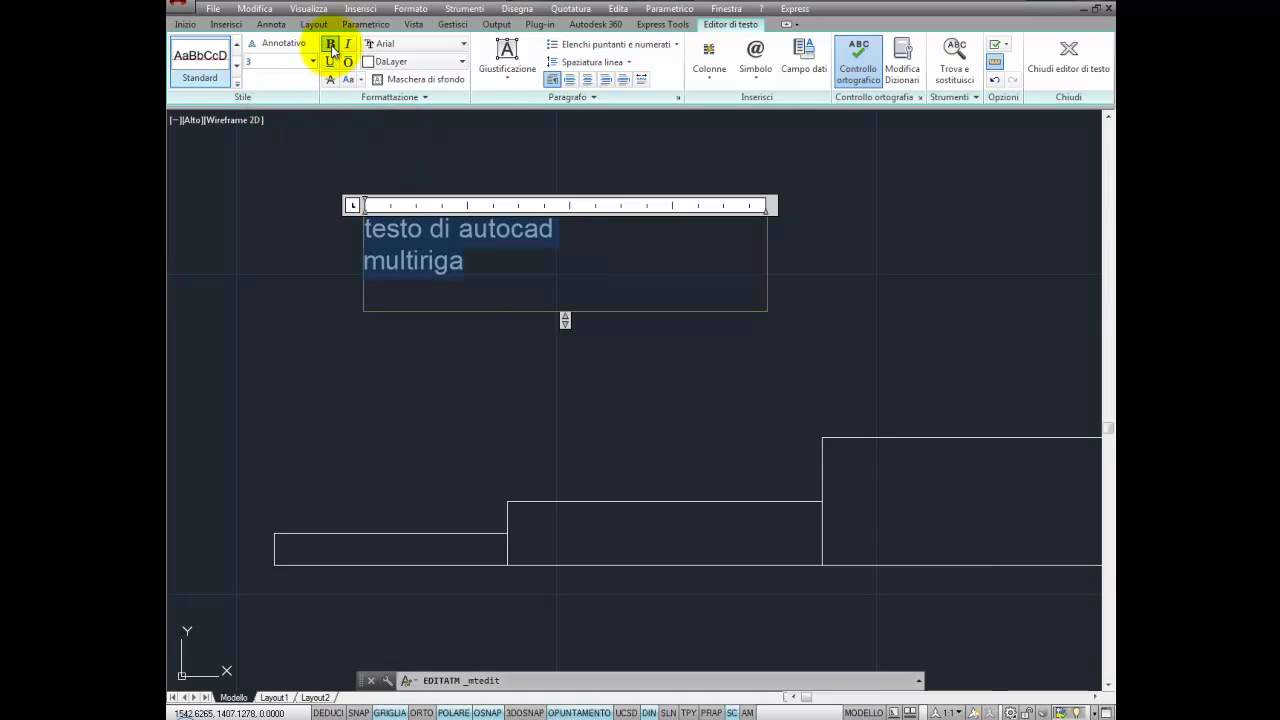
{"action": "left_click", "coordinate": [330, 45]}
{"action": "left_click", "coordinate": [348, 45]}
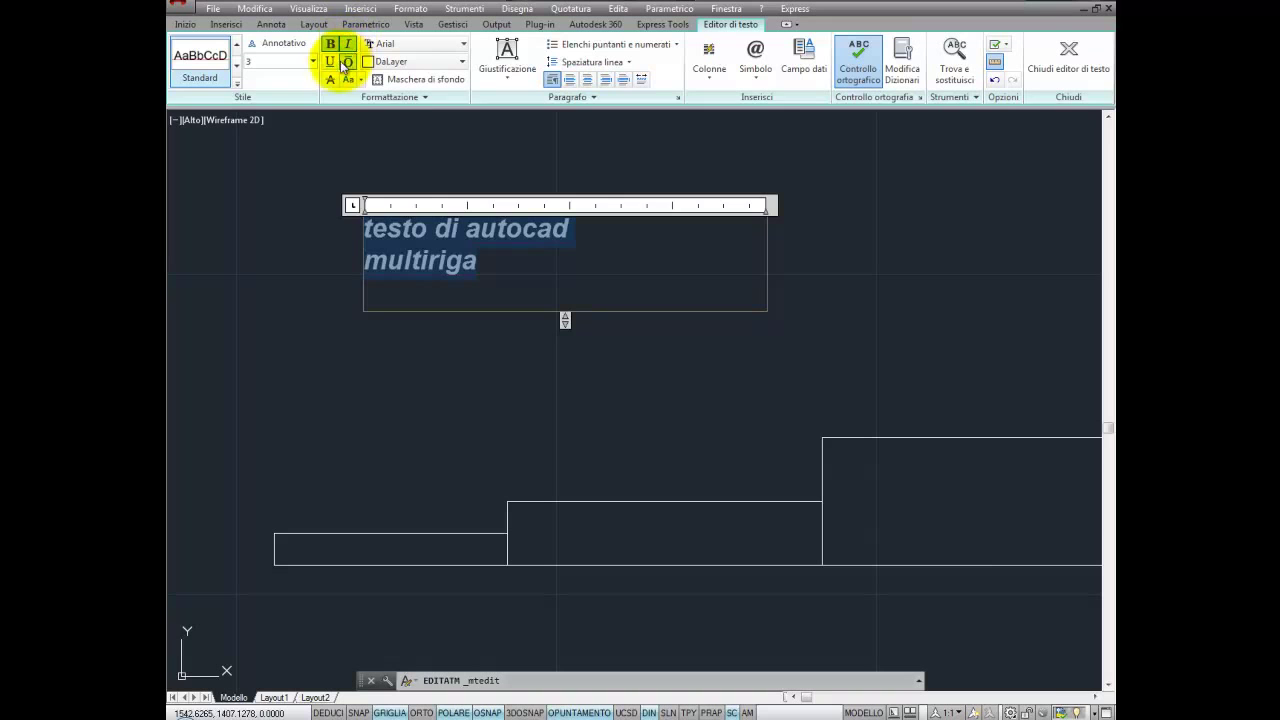
{"action": "left_click", "coordinate": [331, 62]}
{"action": "left_click", "coordinate": [333, 63]}
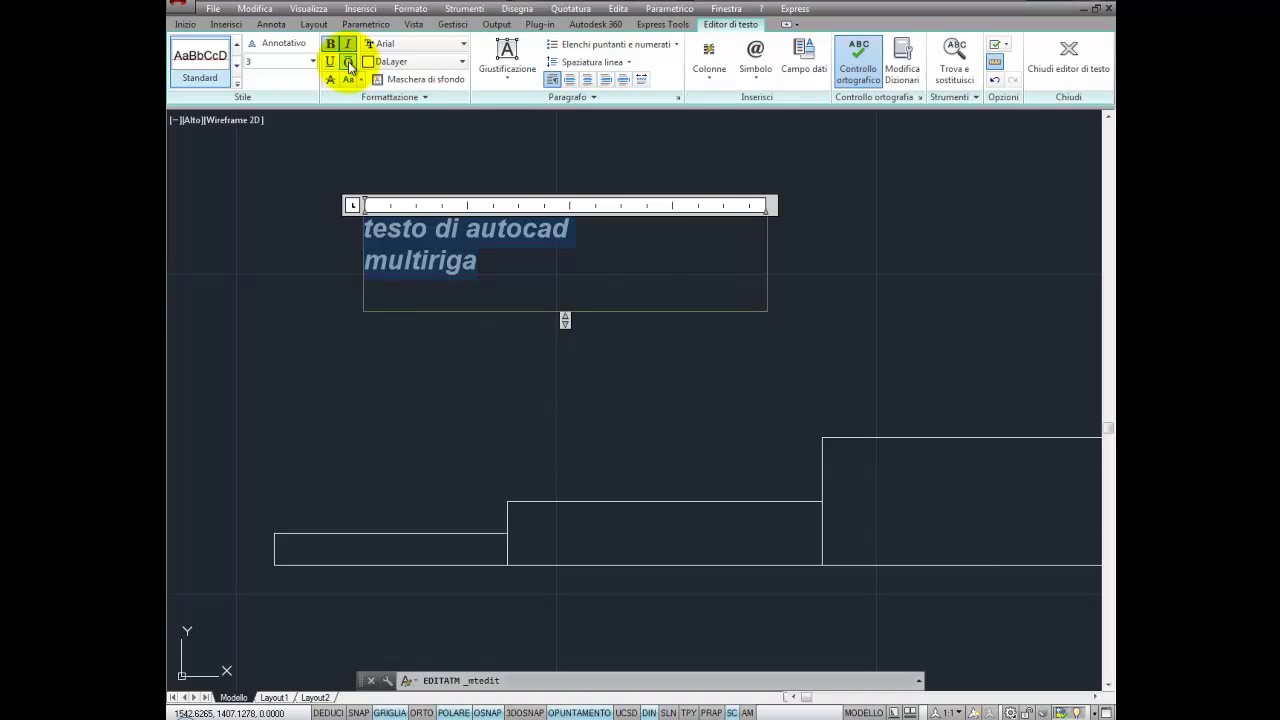
{"action": "left_click", "coordinate": [349, 64]}
{"action": "left_click", "coordinate": [348, 63]}
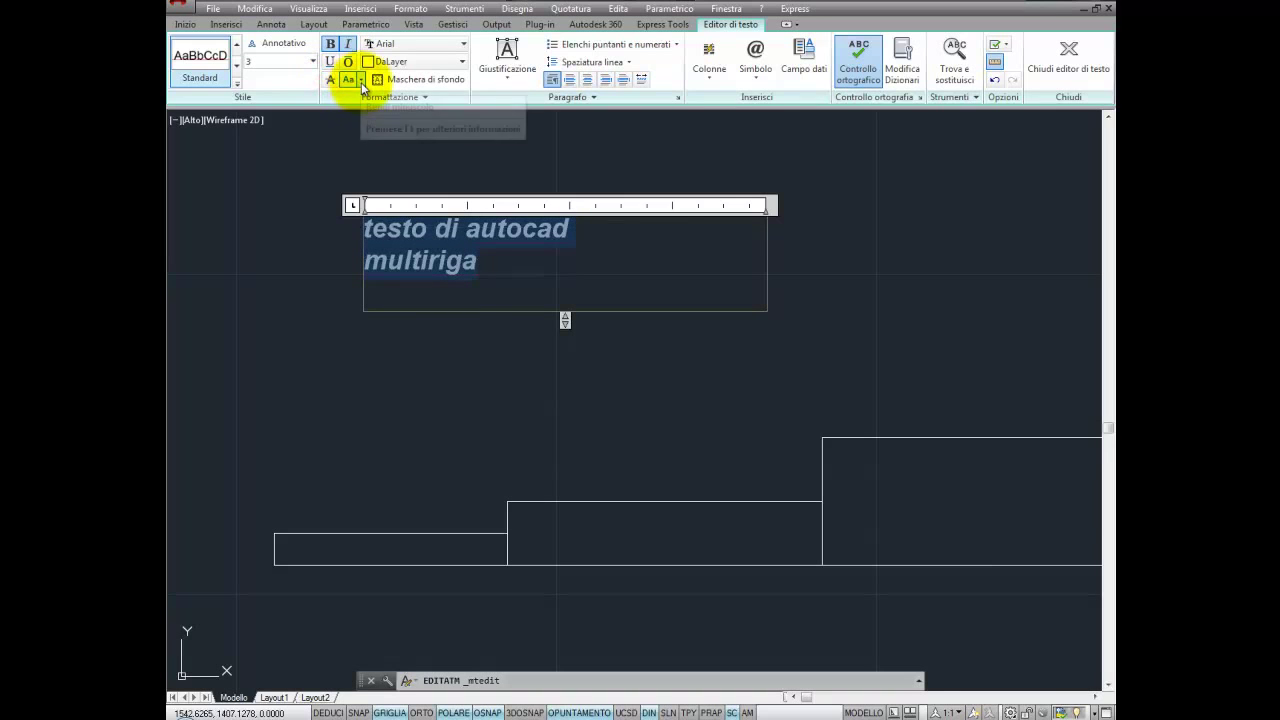
Convert the text to MAIUSCOLO, then back to minuscolo
{"action": "left_click", "coordinate": [361, 82]}
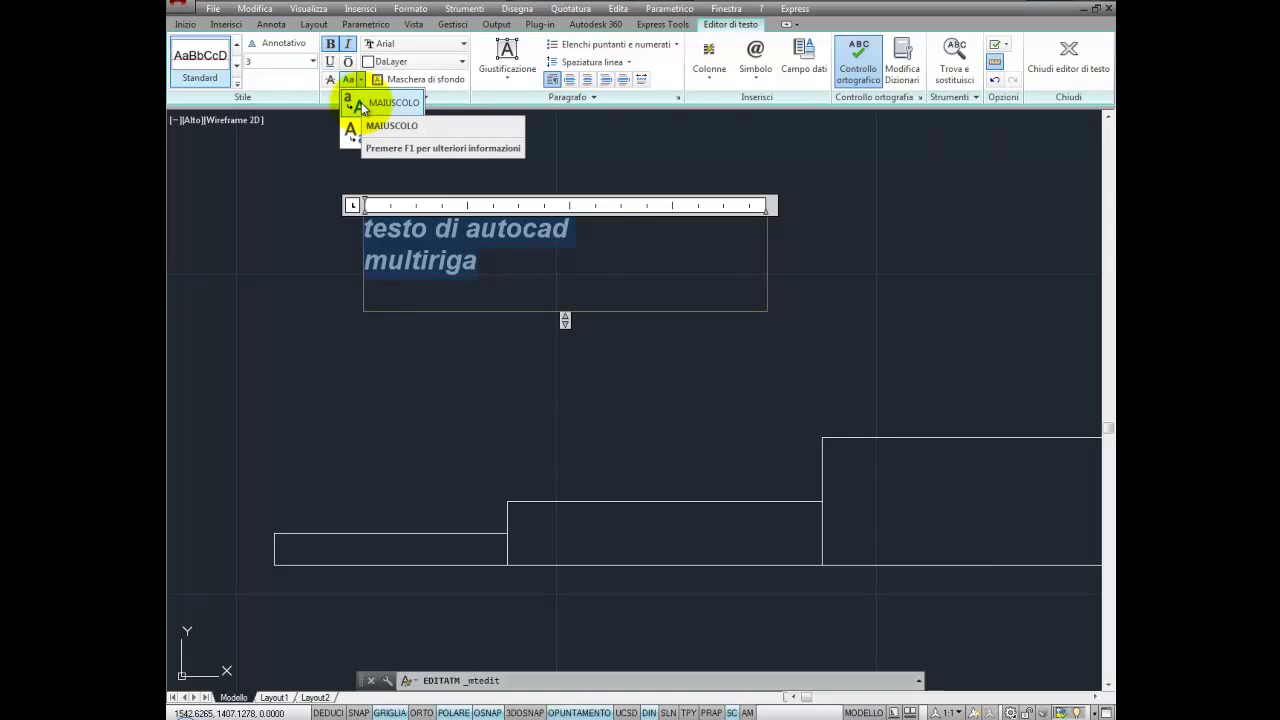
{"action": "left_click", "coordinate": [362, 107]}
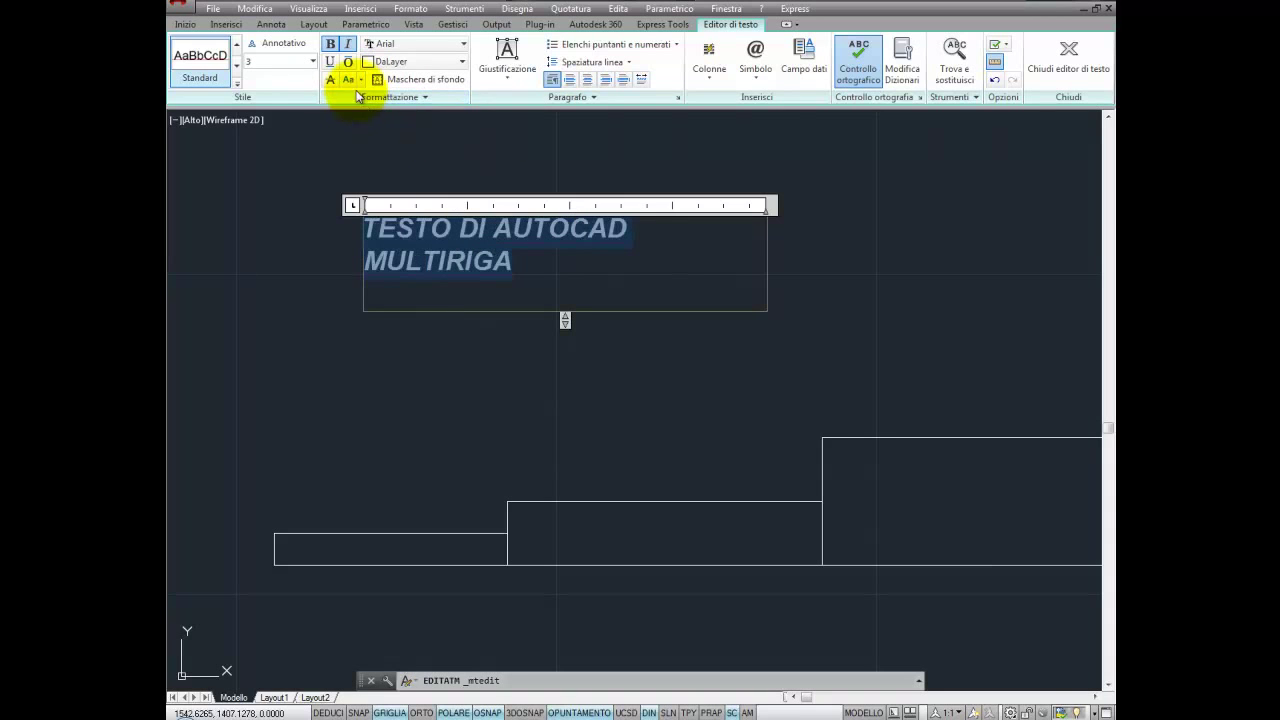
{"action": "left_click", "coordinate": [360, 81]}
{"action": "left_click", "coordinate": [362, 134]}
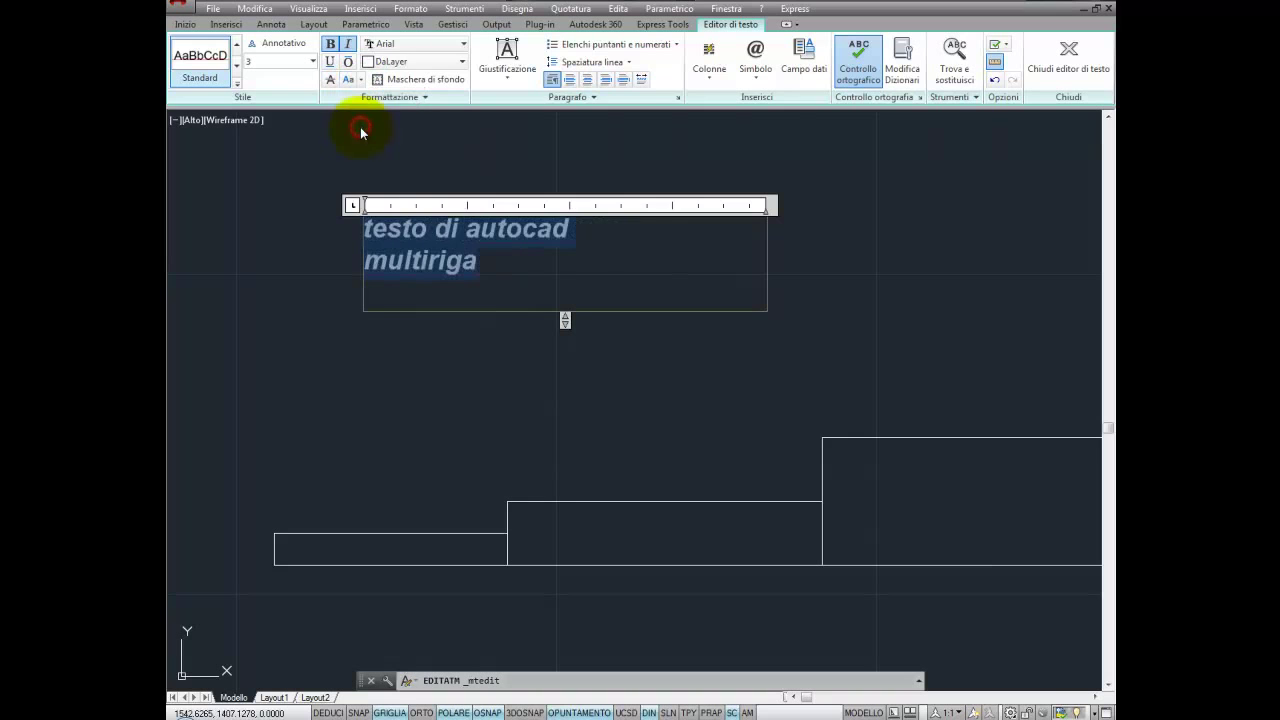
Change the font to Arial Rounded MT and turn bold off
{"action": "left_click", "coordinate": [453, 47]}
{"action": "left_click", "coordinate": [453, 47]}
{"action": "left_click", "coordinate": [454, 48]}
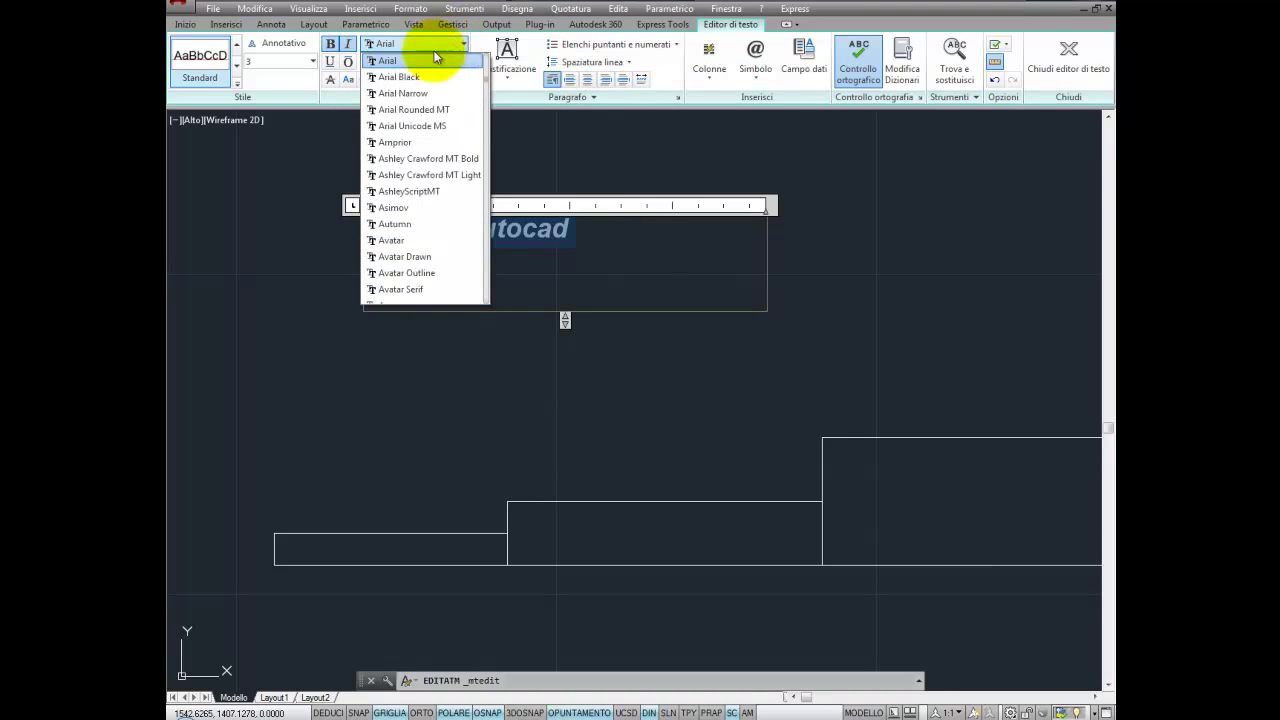
{"action": "left_click", "coordinate": [420, 110]}
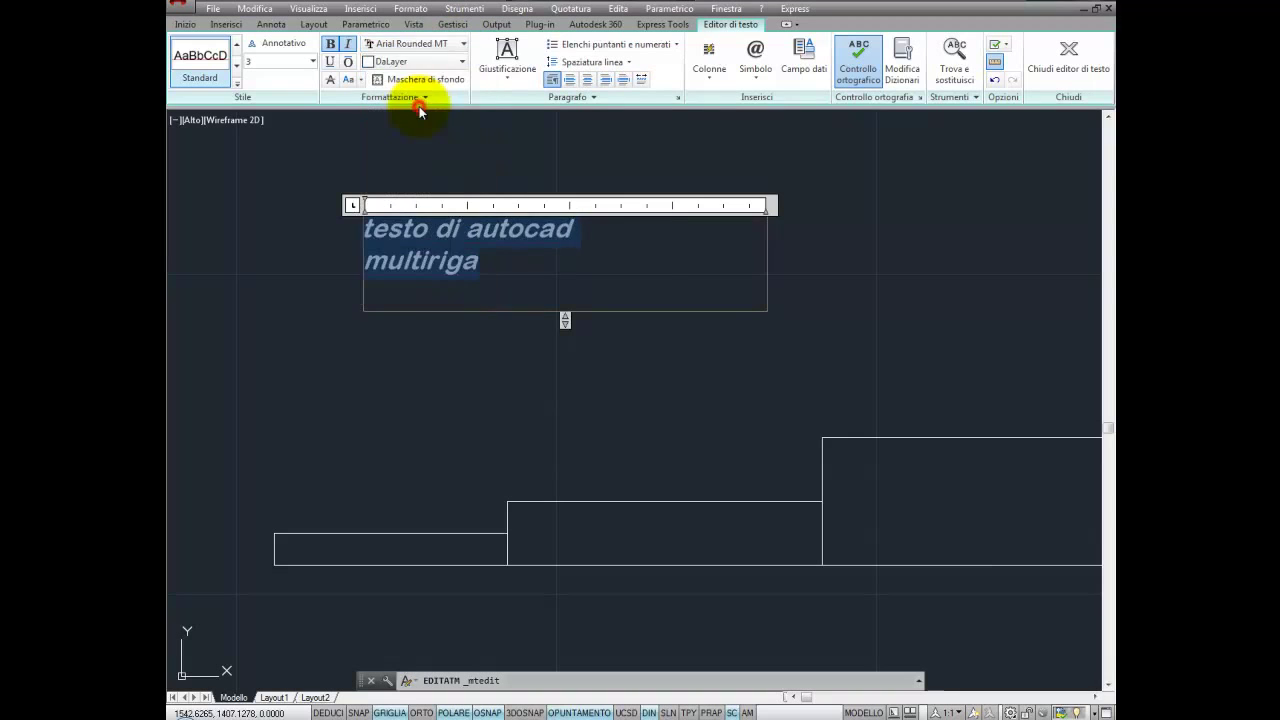
{"action": "left_click", "coordinate": [331, 45]}
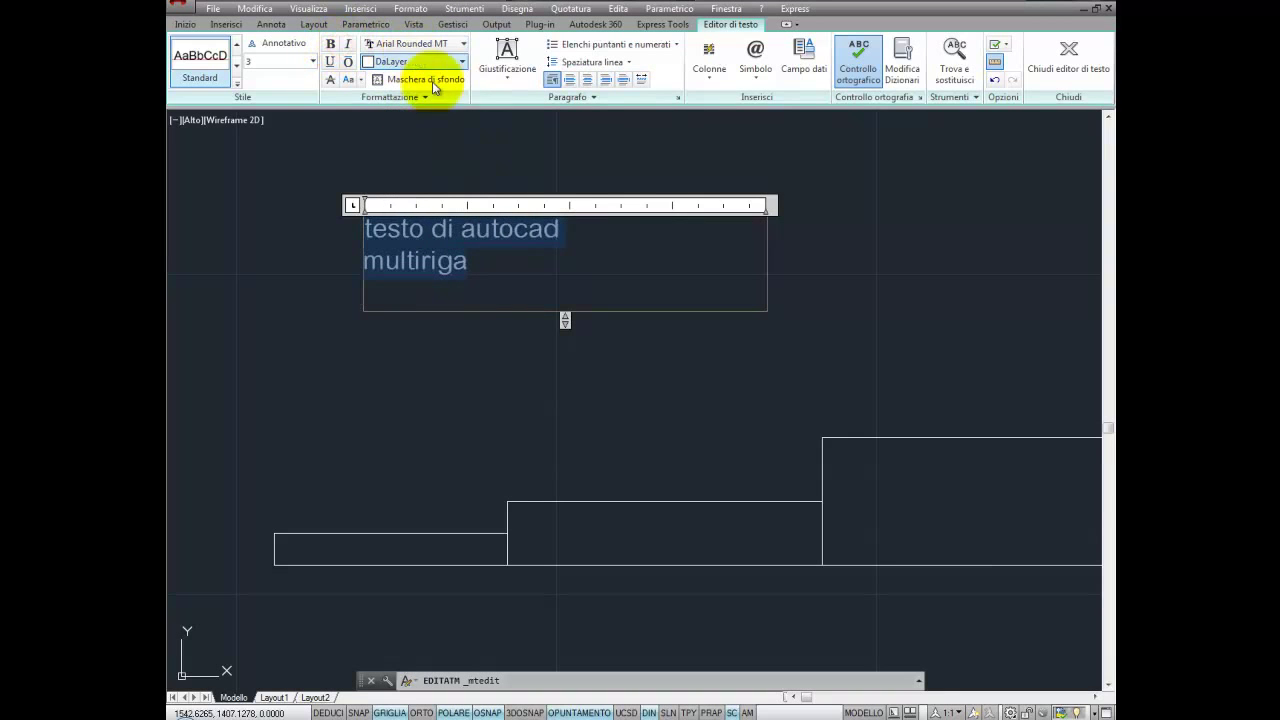
Select only the word 'autocad' and colour it Rosso (red)
{"action": "left_click", "coordinate": [437, 62]}
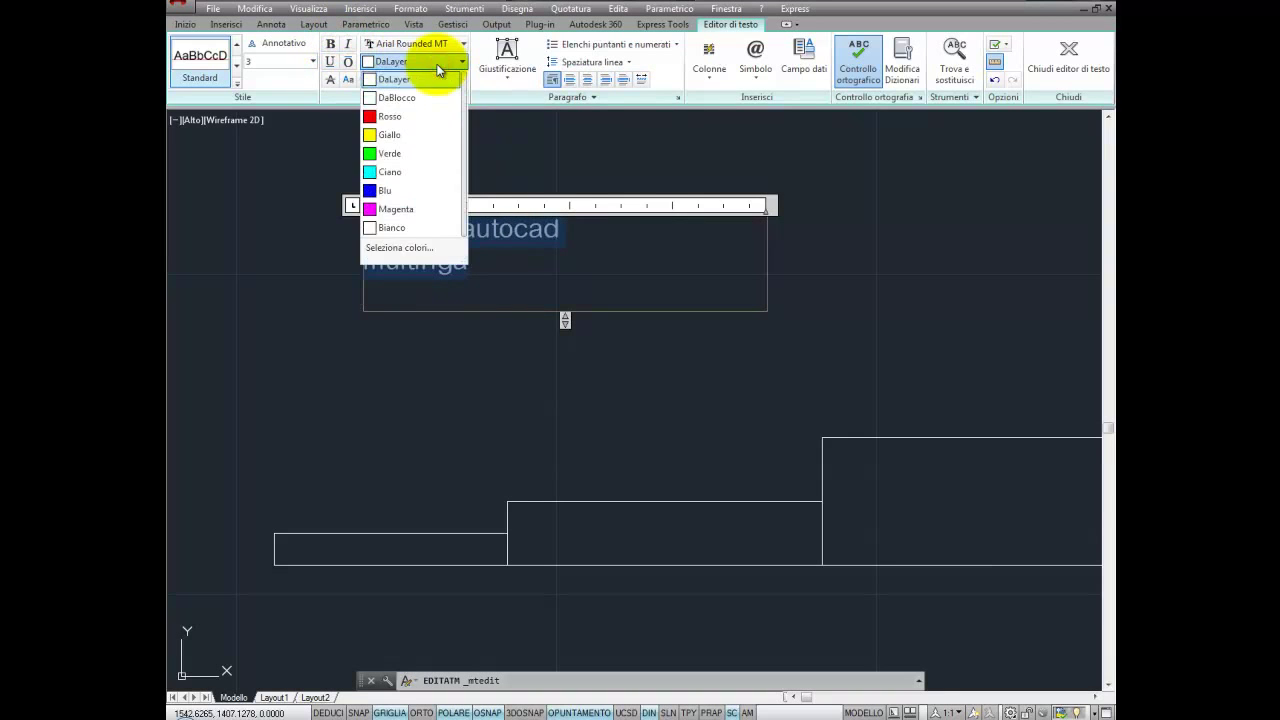
{"action": "left_click", "coordinate": [437, 62]}
{"action": "left_click", "coordinate": [518, 220]}
{"action": "left_click_drag", "start_coordinate": [560, 230], "coordinate": [468, 237]}
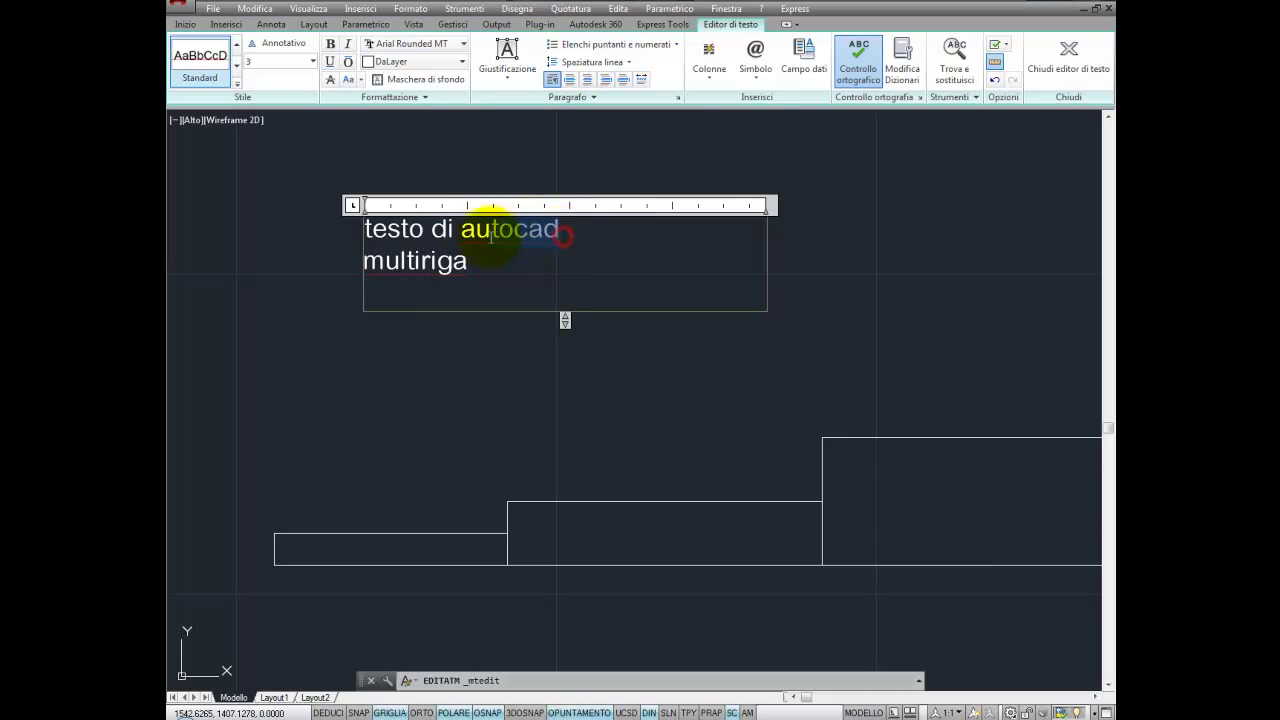
{"action": "left_click", "coordinate": [458, 62]}
{"action": "left_click", "coordinate": [399, 115]}
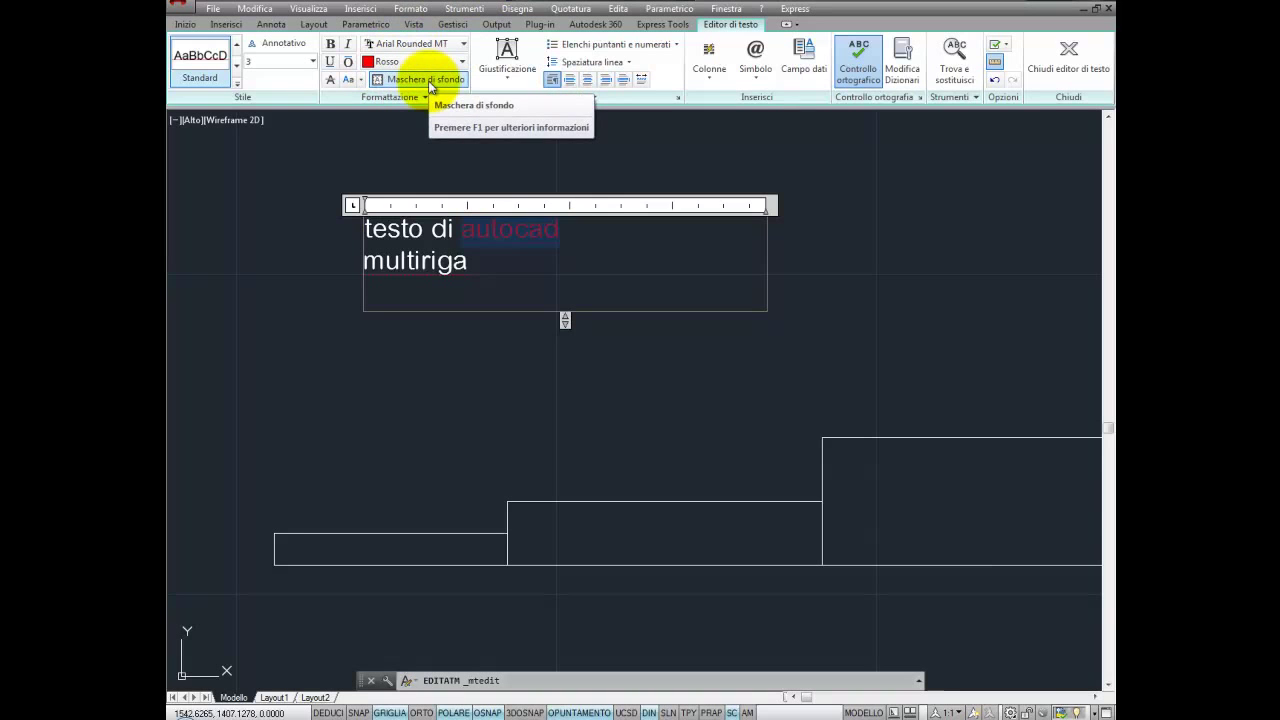
Enable Usa maschera di sfondo with a True Color blue fill of 3,132,252
{"action": "left_click", "coordinate": [430, 87]}
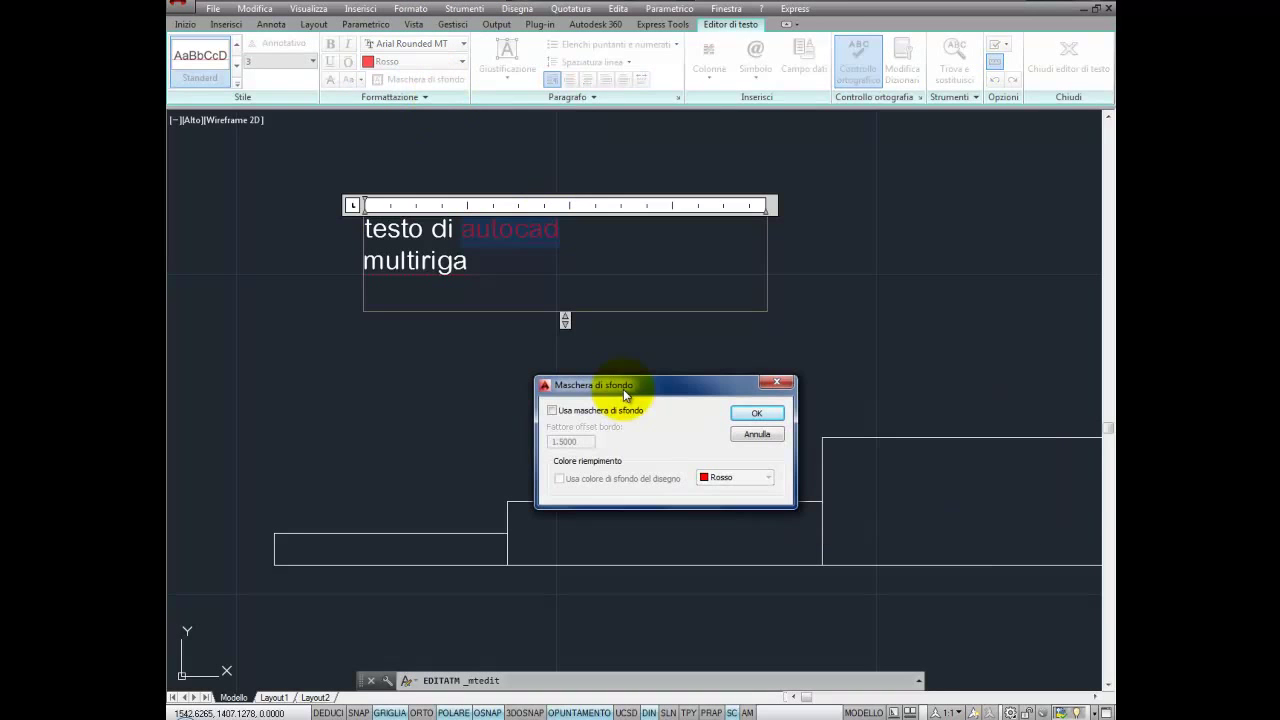
{"action": "left_click", "coordinate": [551, 410]}
{"action": "left_click", "coordinate": [551, 410]}
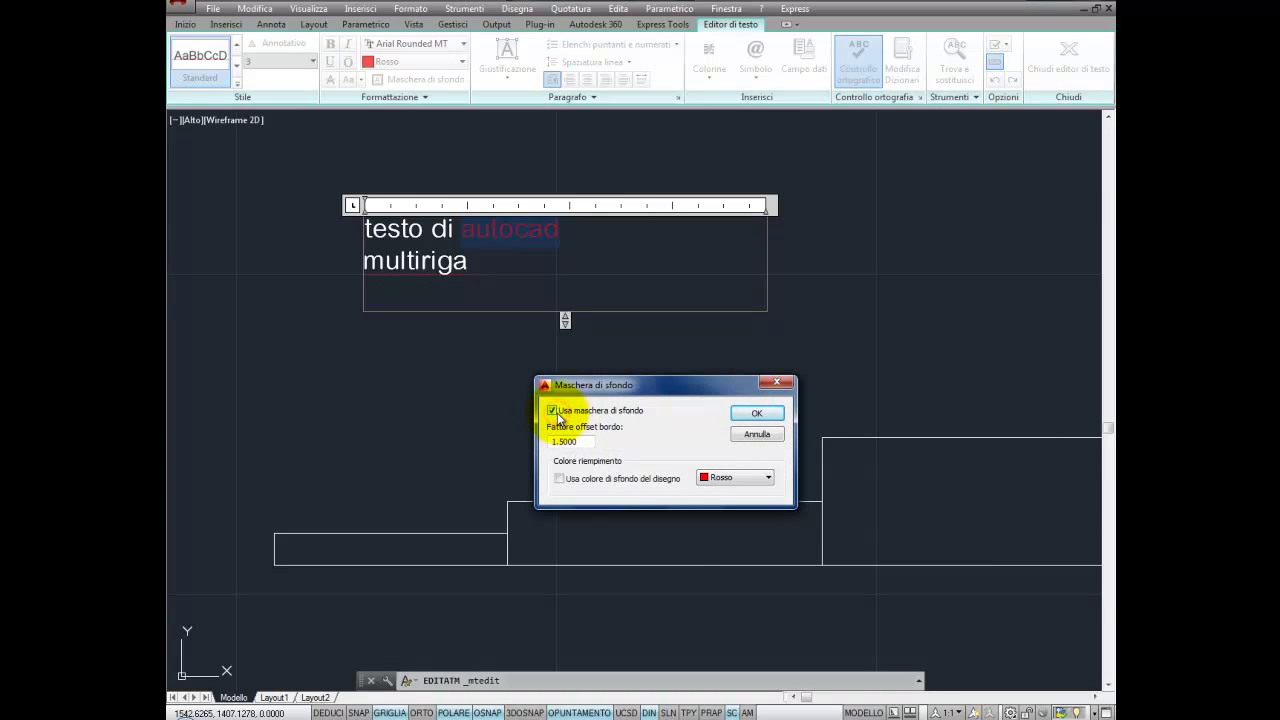
{"action": "left_click", "coordinate": [722, 478]}
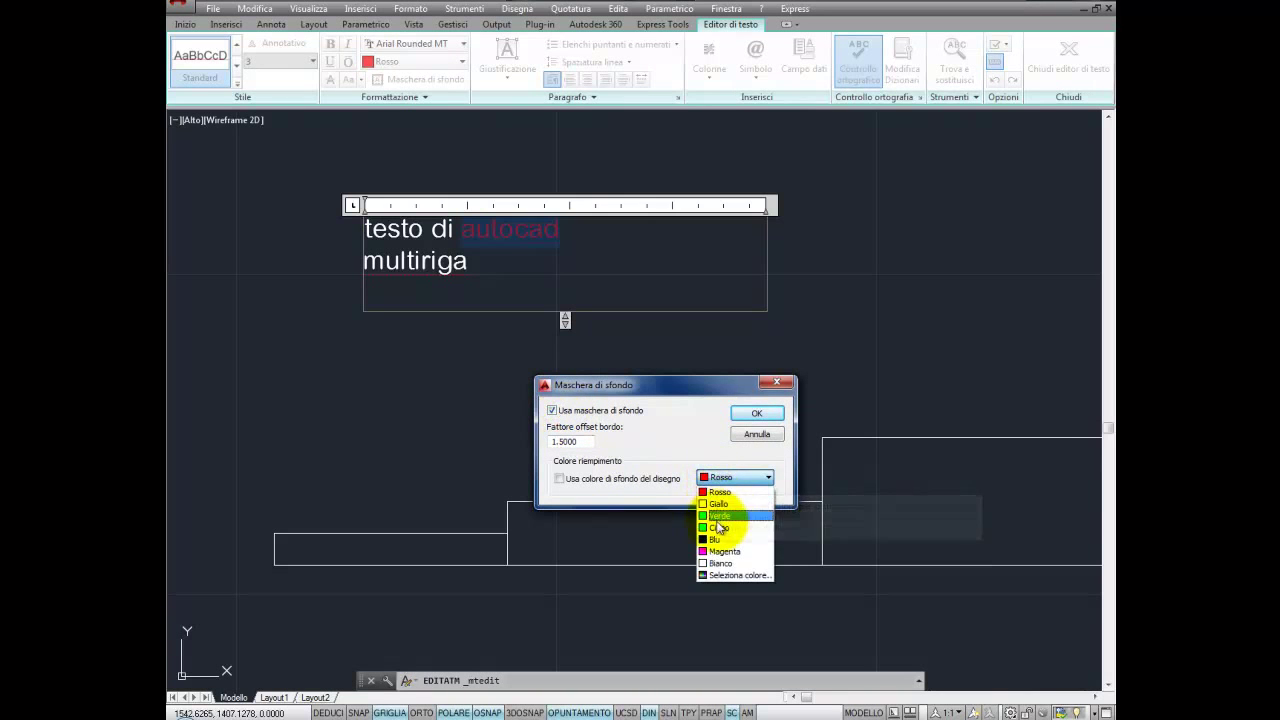
{"action": "left_click", "coordinate": [738, 575]}
{"action": "left_click", "coordinate": [620, 245]}
{"action": "left_click", "coordinate": [600, 288]}
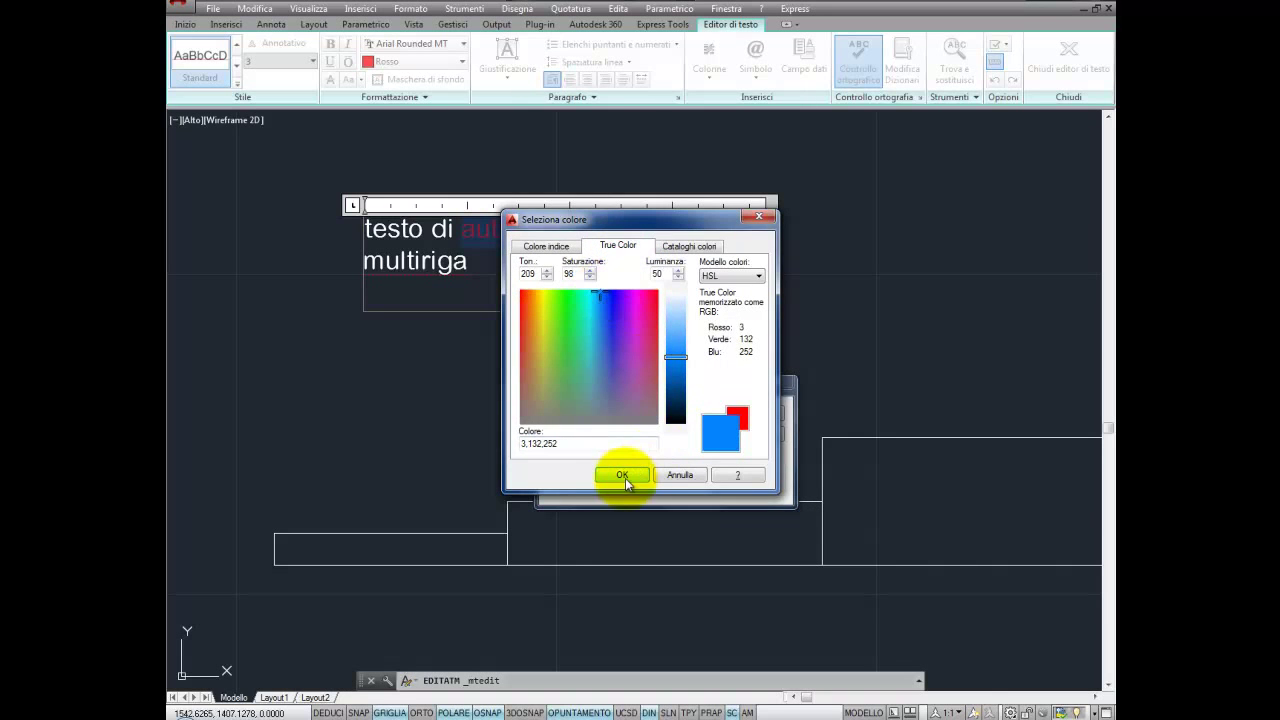
{"action": "left_click", "coordinate": [621, 474]}
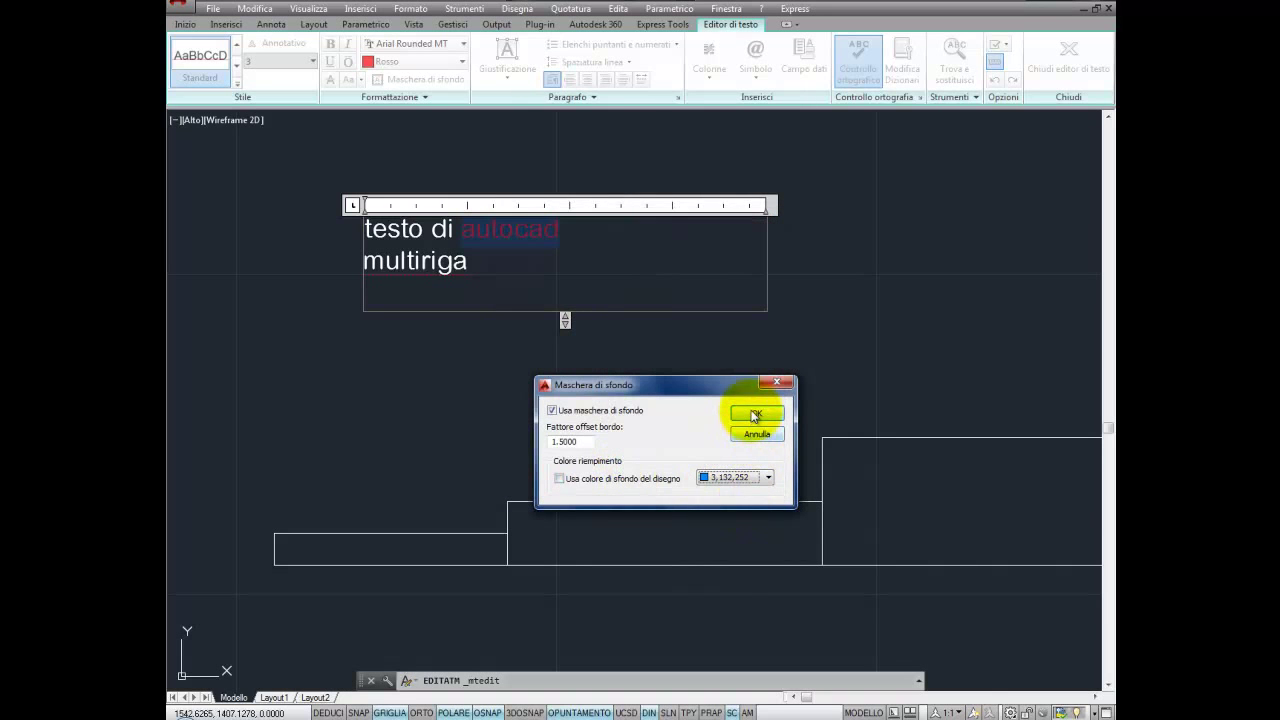
{"action": "left_click", "coordinate": [755, 415]}
{"action": "left_click", "coordinate": [511, 280]}
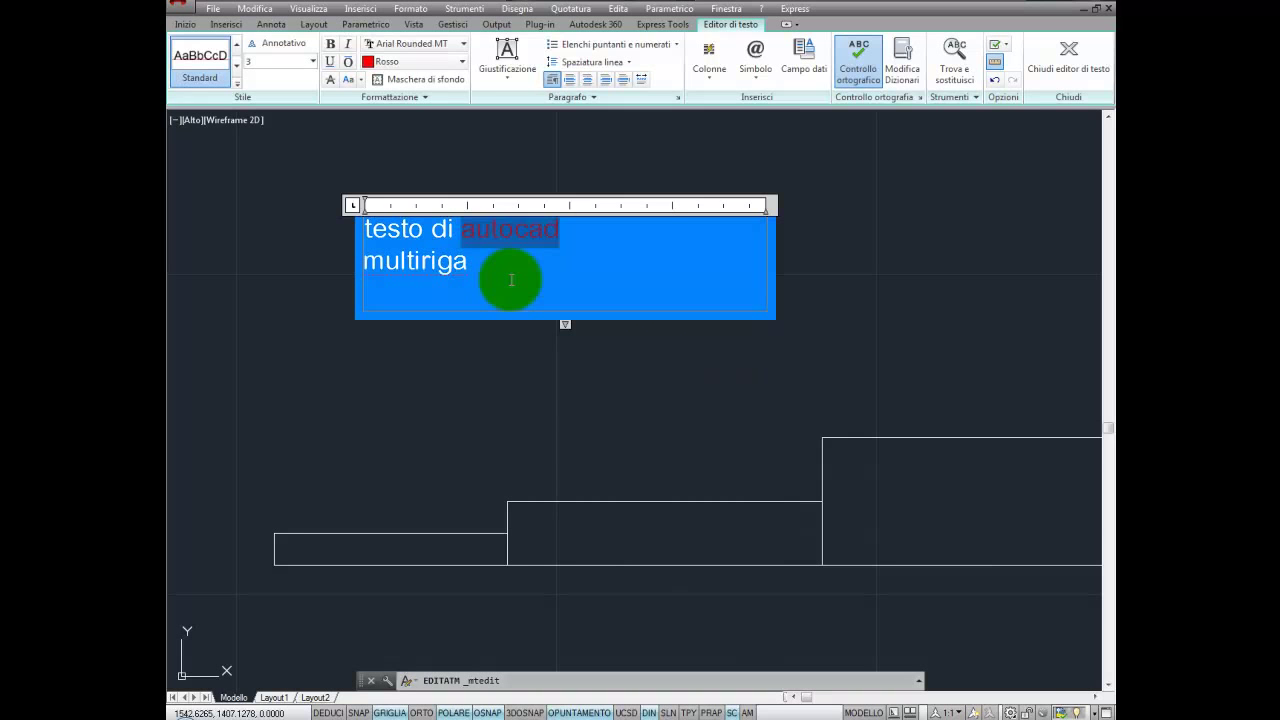
{"action": "left_click", "coordinate": [313, 697]}
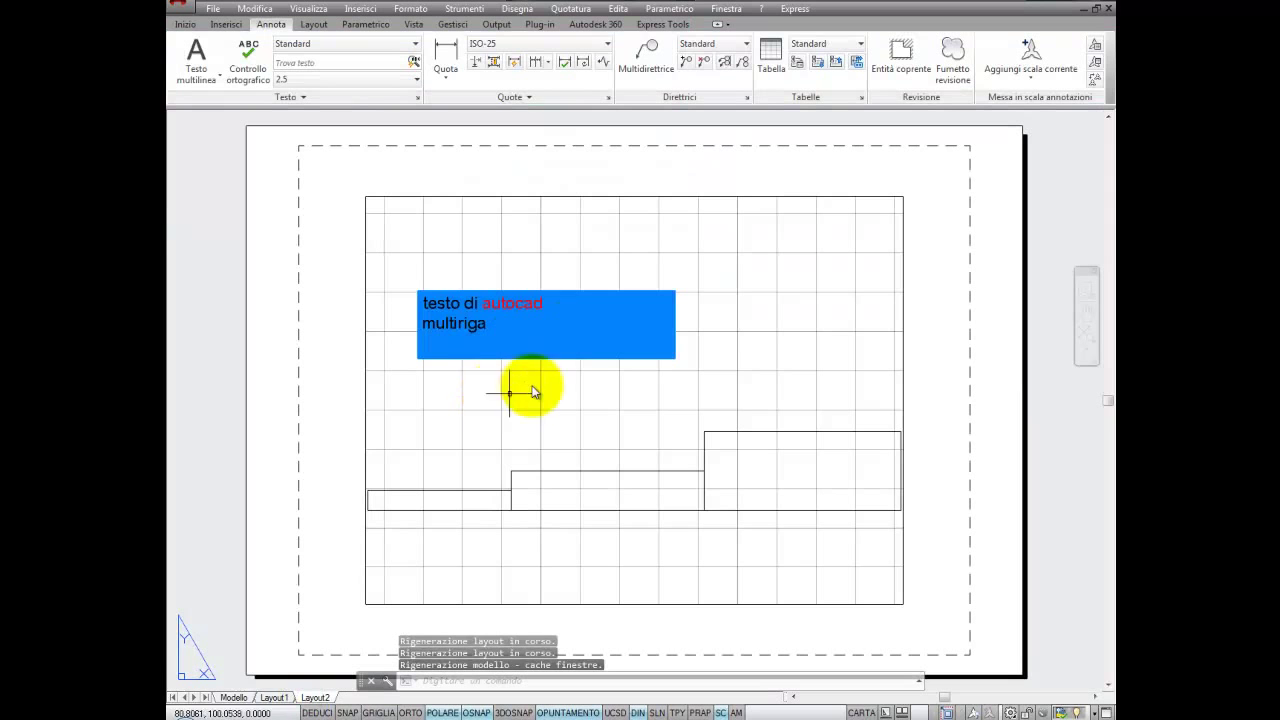
{"action": "left_click", "coordinate": [568, 331]}
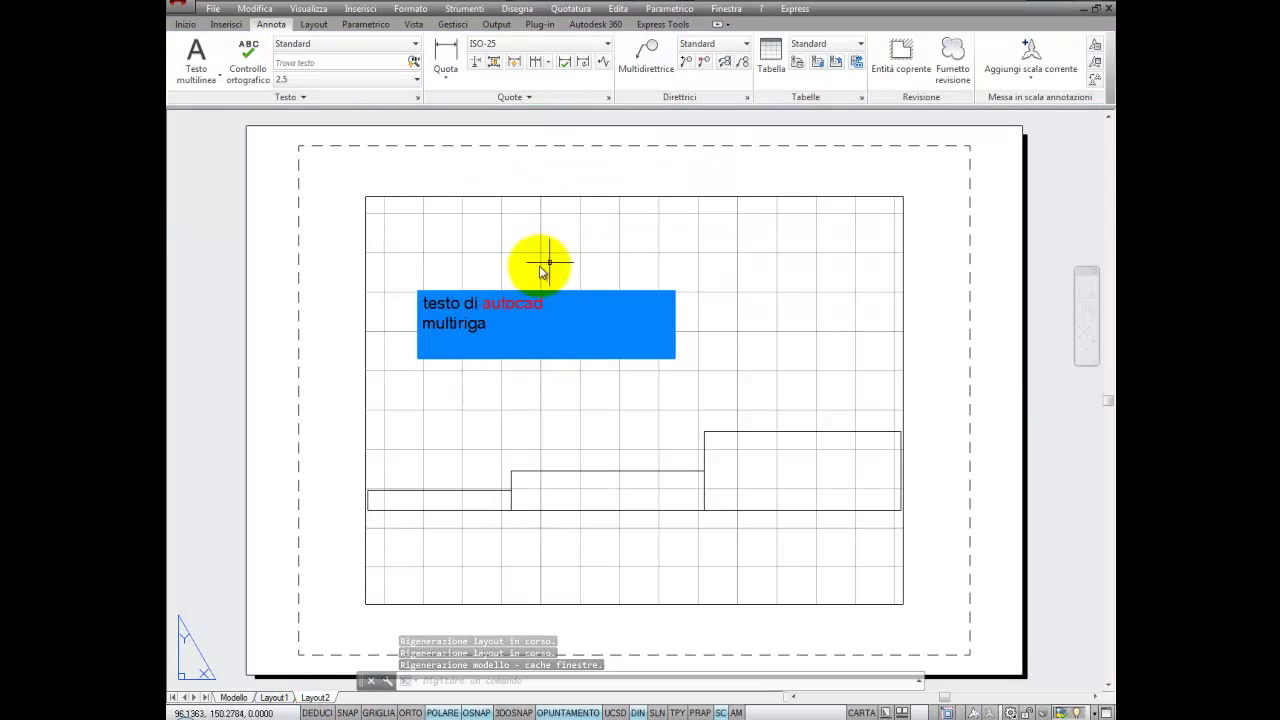
{"action": "left_click", "coordinate": [458, 352]}
{"action": "left_click", "coordinate": [514, 334]}
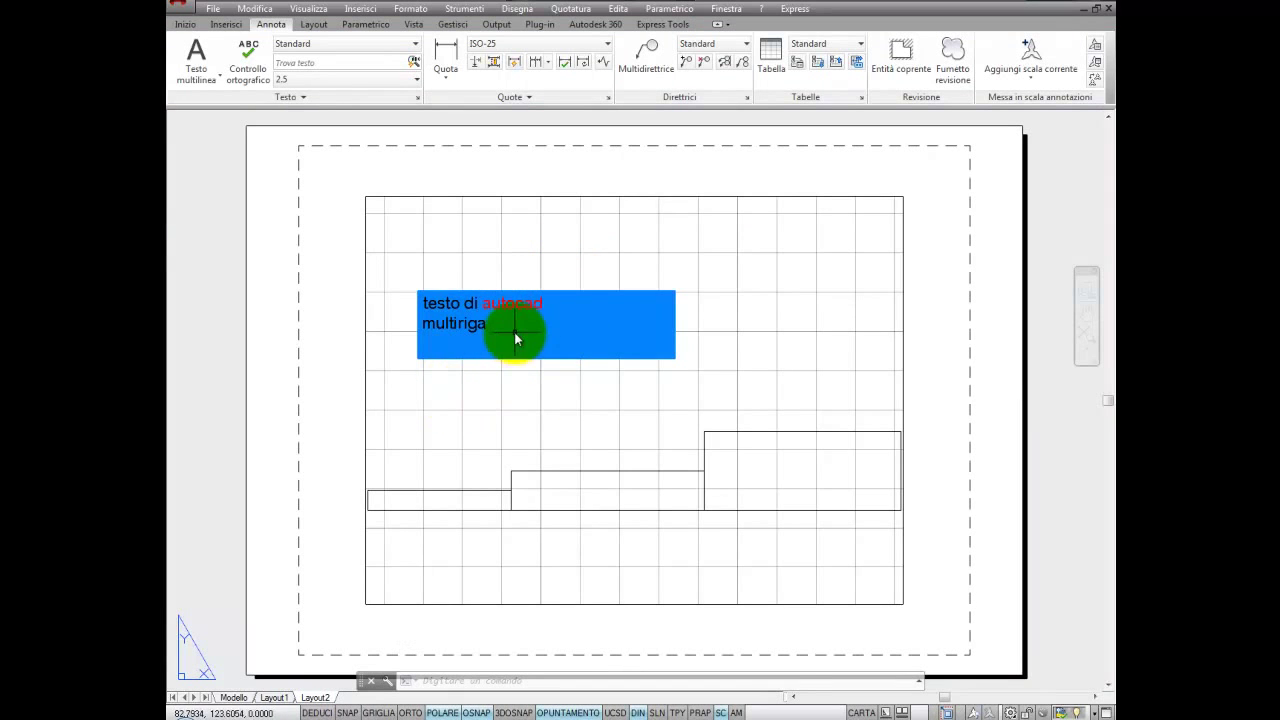
{"action": "left_click", "coordinate": [523, 323]}
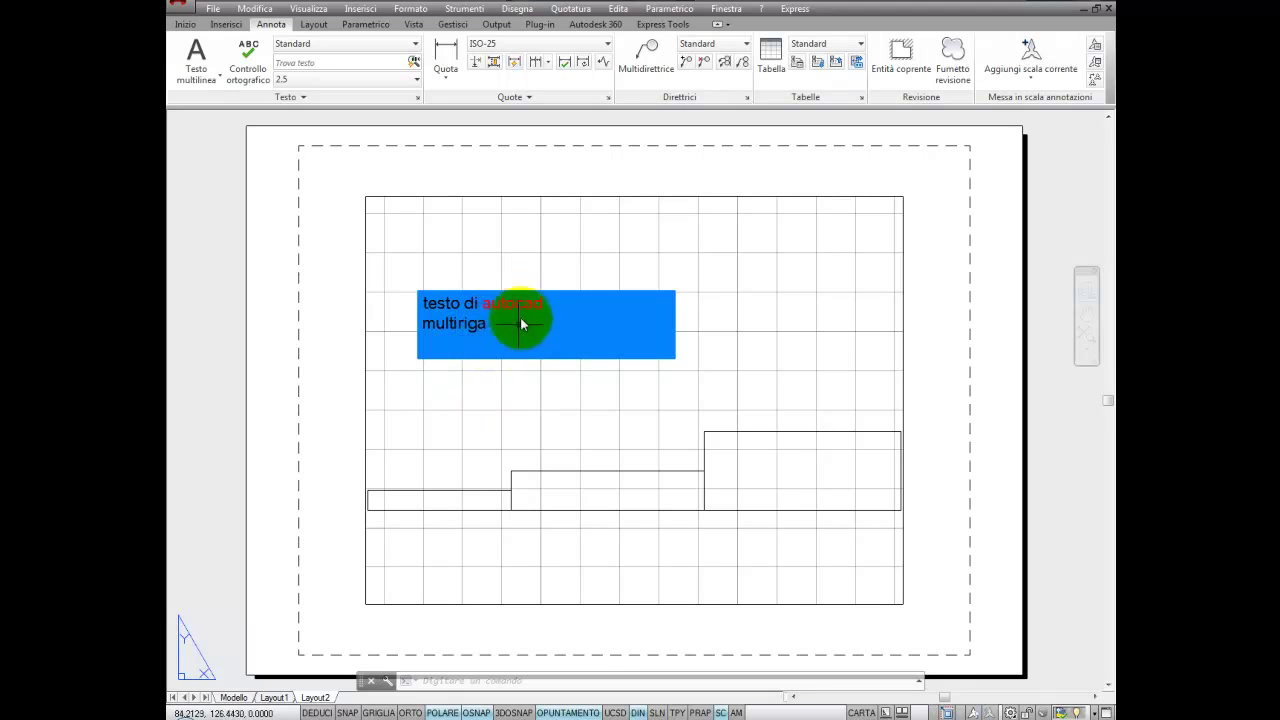
Back in model space, drag the masked text box's handle to make it taller
{"action": "left_click", "coordinate": [235, 697]}
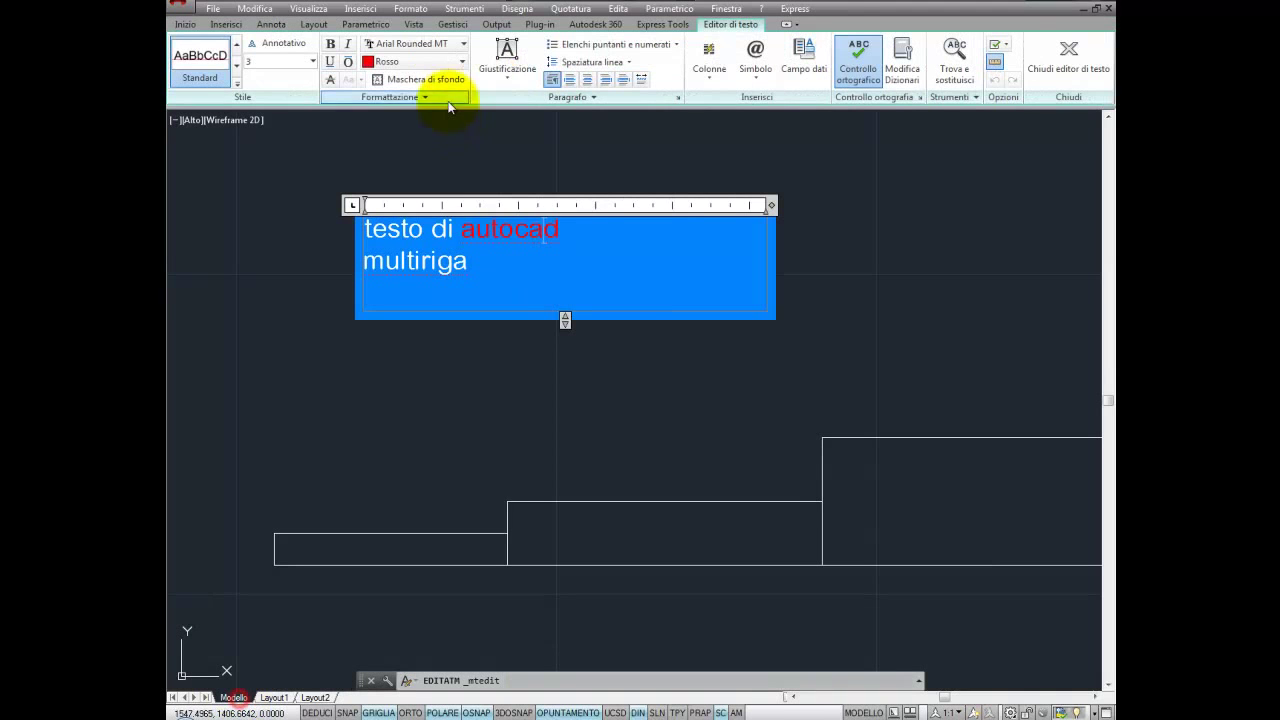
{"action": "left_click", "coordinate": [678, 272]}
{"action": "mouse_move", "coordinate": [678, 272]}
{"action": "left_mouse_down"}
{"action": "mouse_move", "coordinate": [561, 300]}
{"action": "mouse_move", "coordinate": [442, 273]}
{"action": "left_mouse_up"}
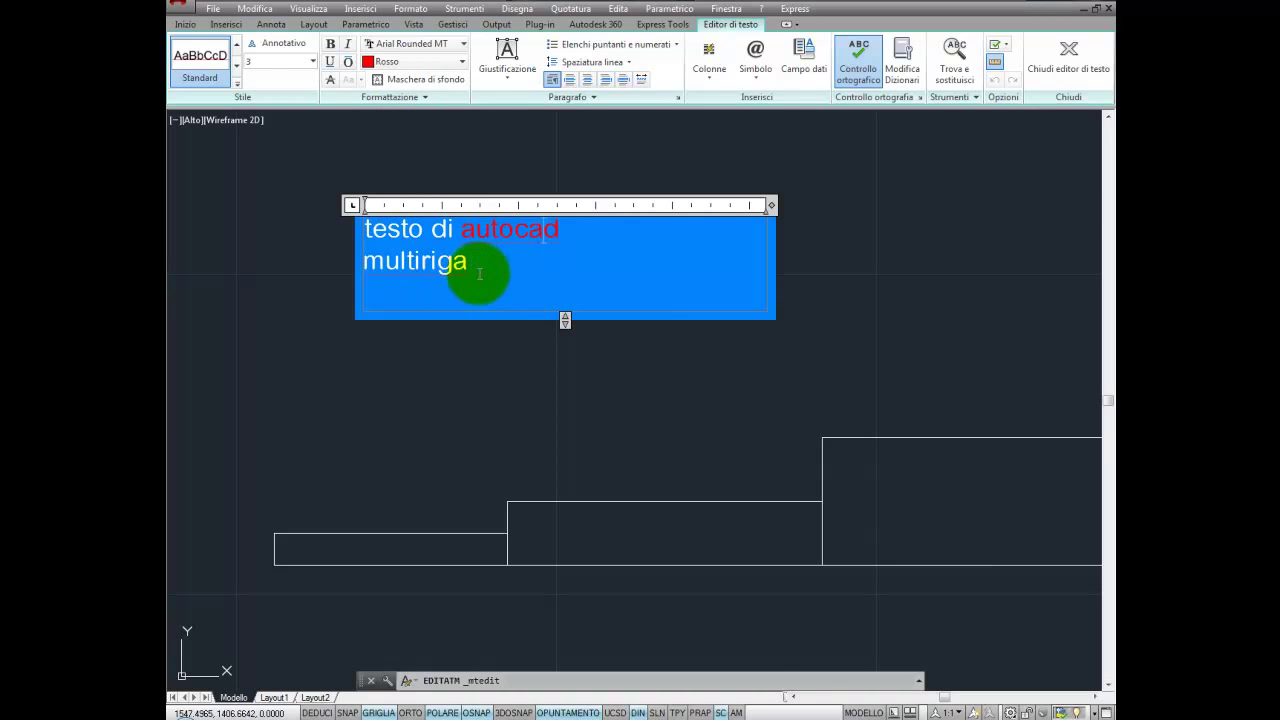
{"action": "key", "text": "Escape"}
Reopen the text and set the word 'autocad' back to DaLayer colour
{"action": "double_click", "coordinate": [480, 229]}
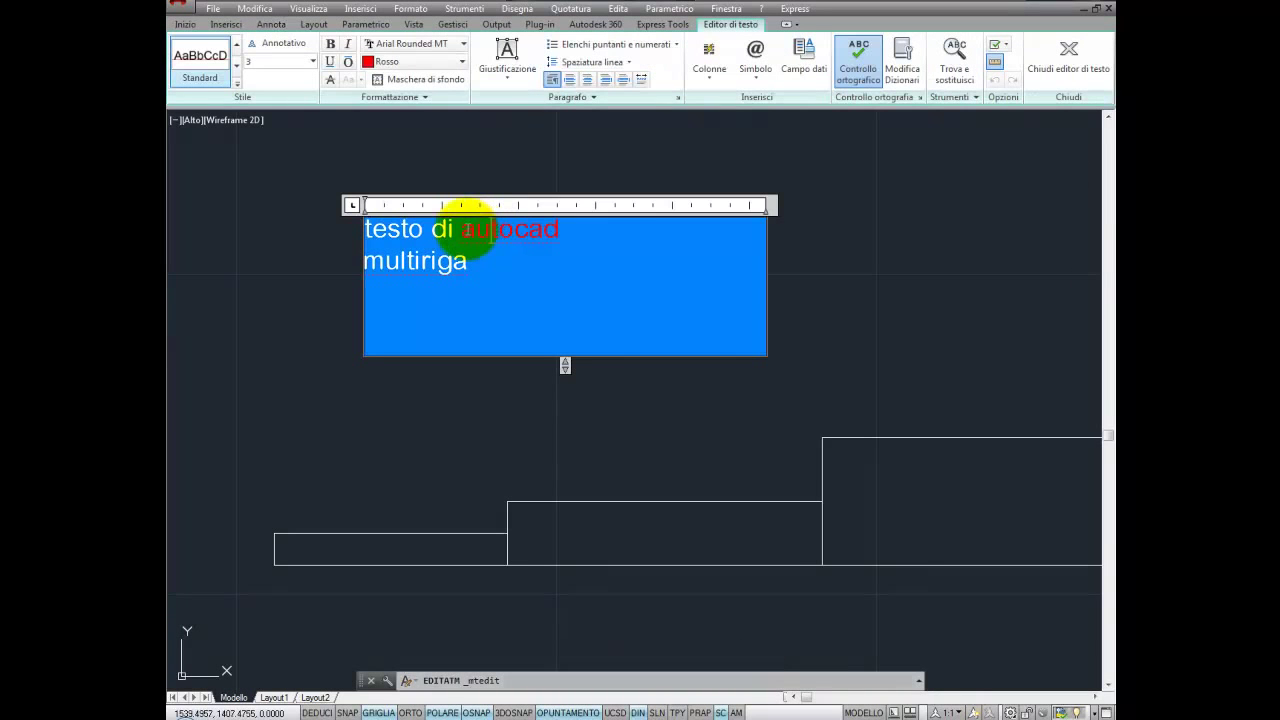
{"action": "left_click_drag", "start_coordinate": [478, 229], "coordinate": [563, 229]}
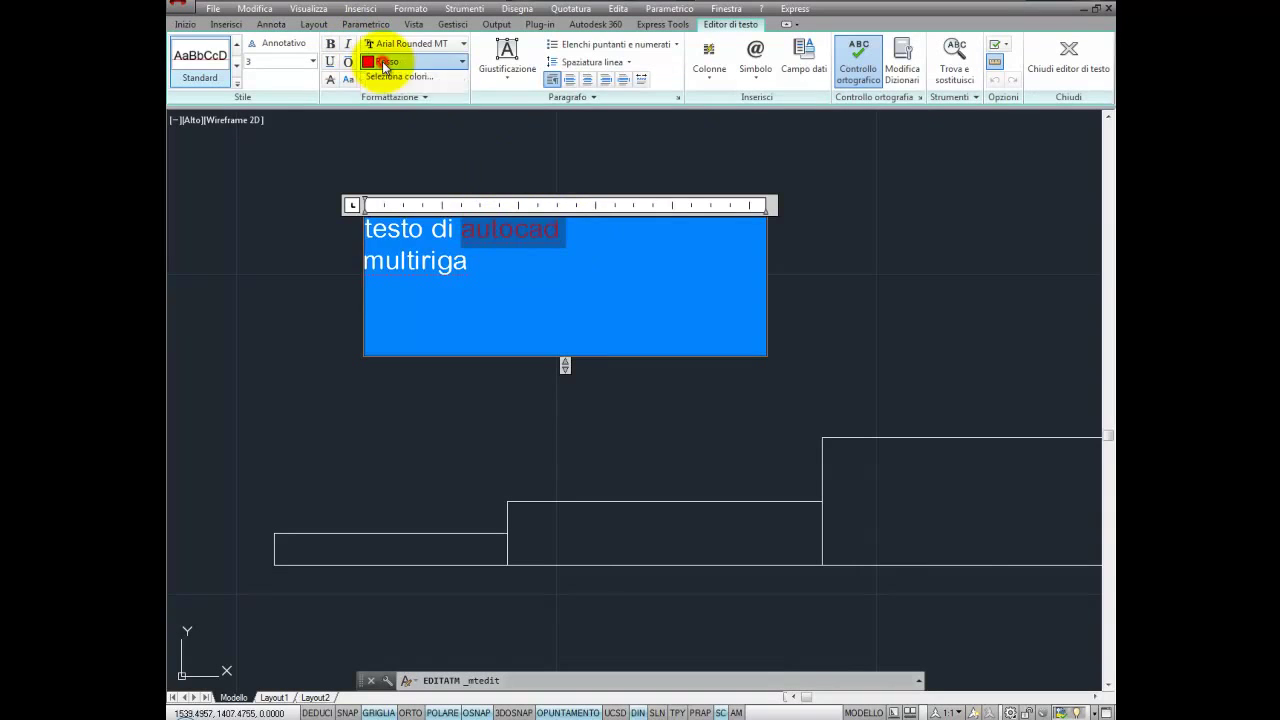
{"action": "left_click", "coordinate": [385, 63]}
{"action": "left_click", "coordinate": [380, 77]}
{"action": "left_click", "coordinate": [815, 242]}
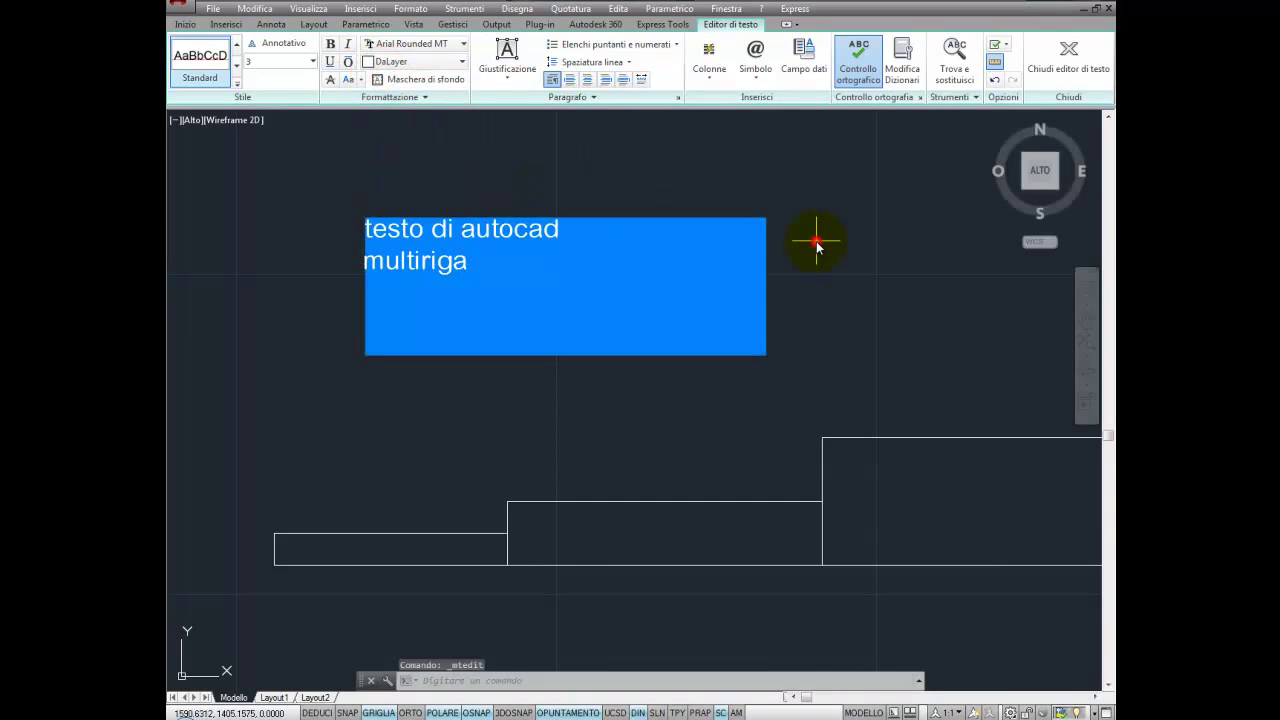
{"action": "left_click", "coordinate": [424, 98]}
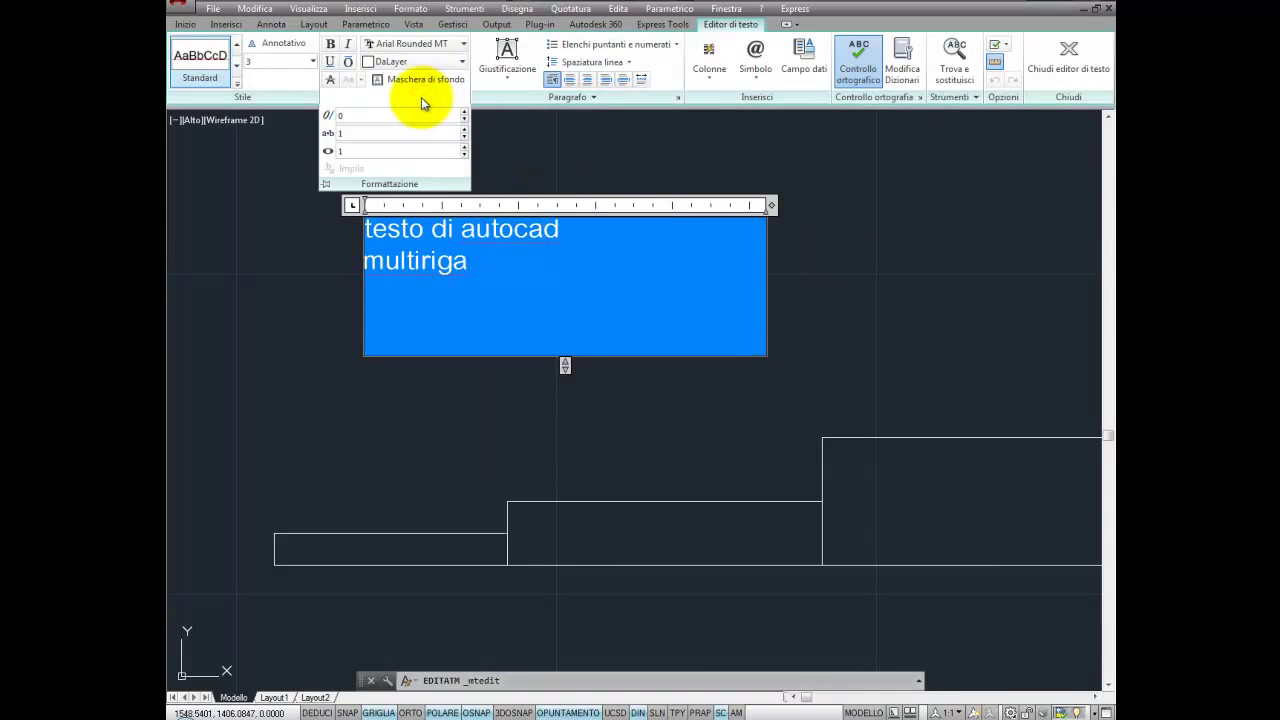
{"action": "left_click", "coordinate": [364, 115]}
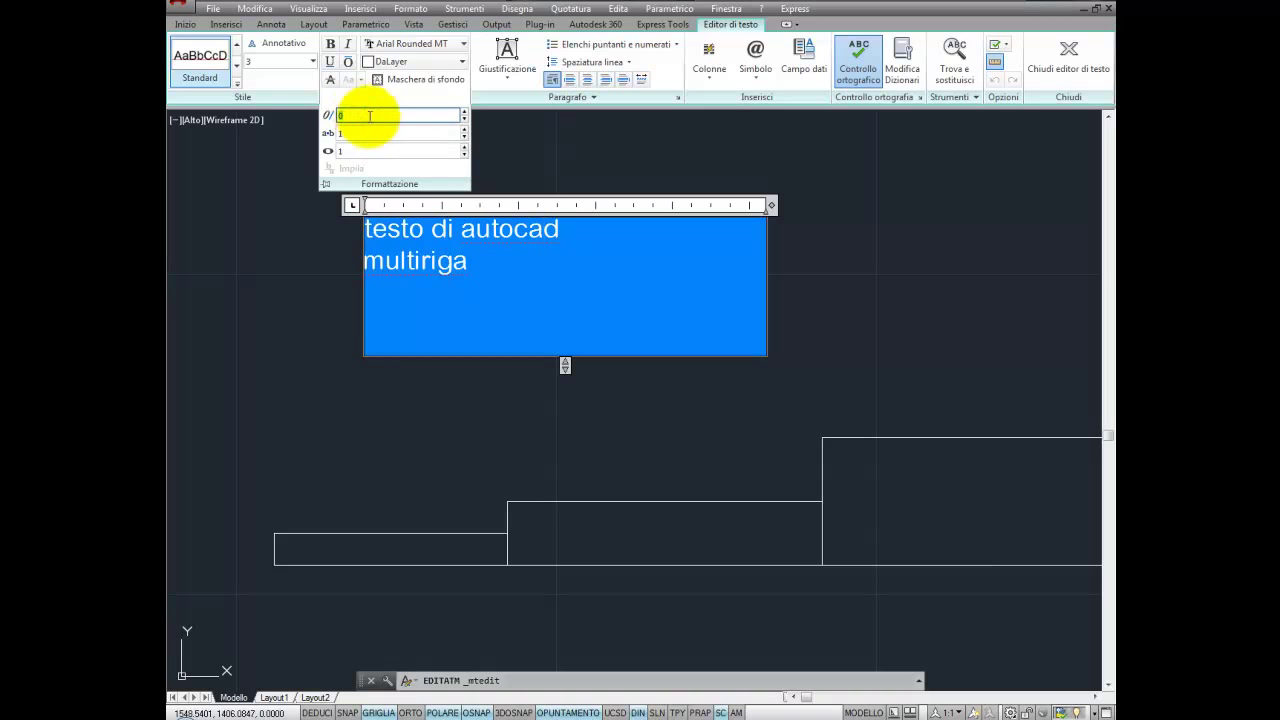
{"action": "left_click", "coordinate": [462, 278]}
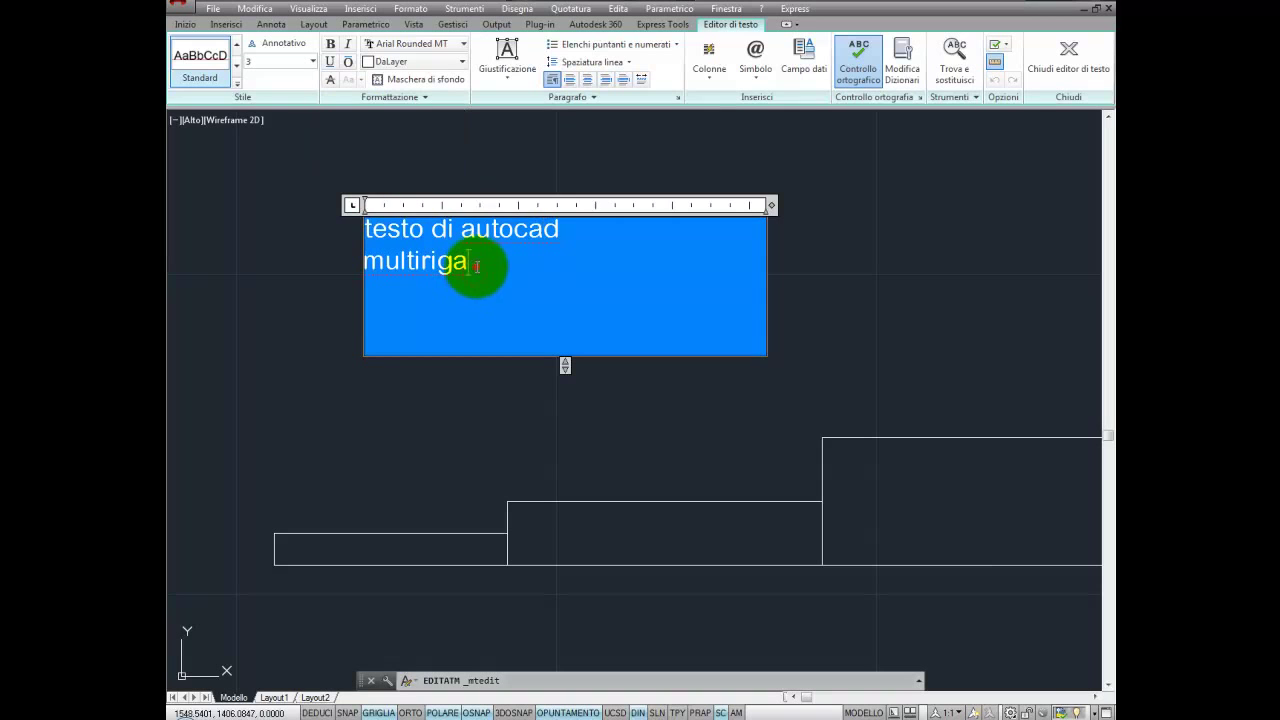
{"action": "left_click_drag", "start_coordinate": [474, 273], "coordinate": [366, 226]}
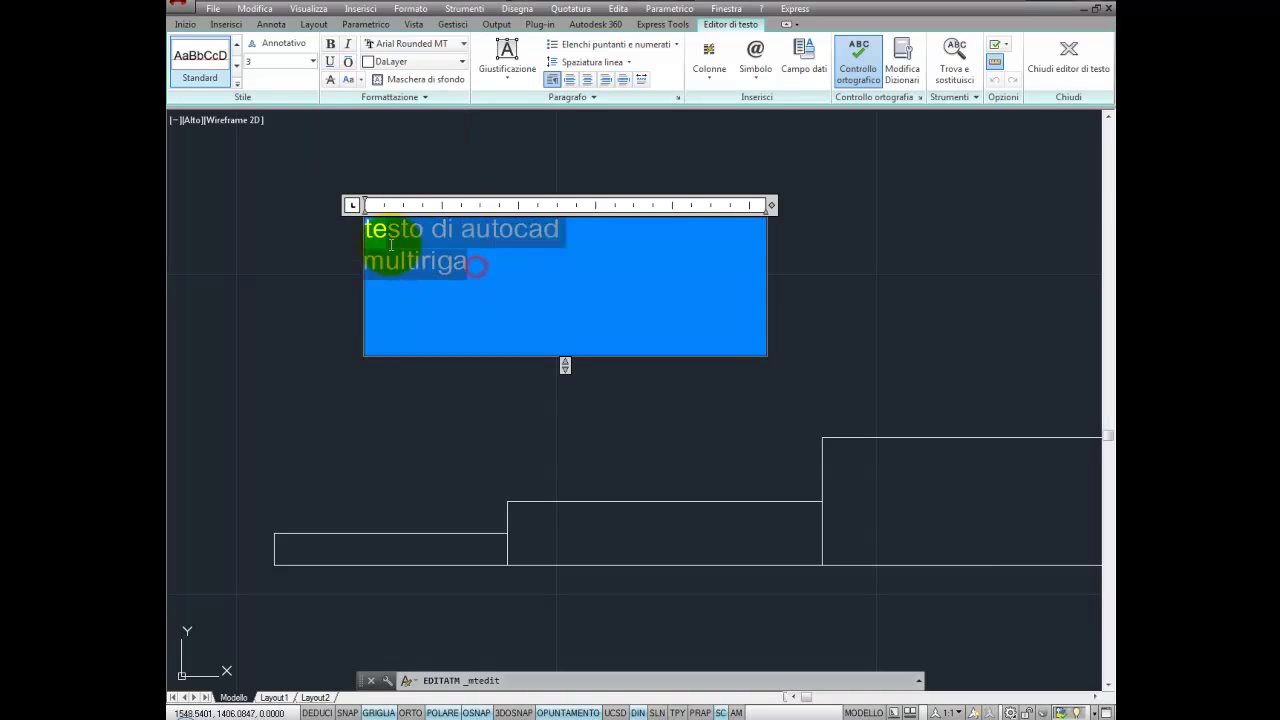
{"action": "left_click", "coordinate": [369, 95]}
{"action": "double_click", "coordinate": [358, 116]}
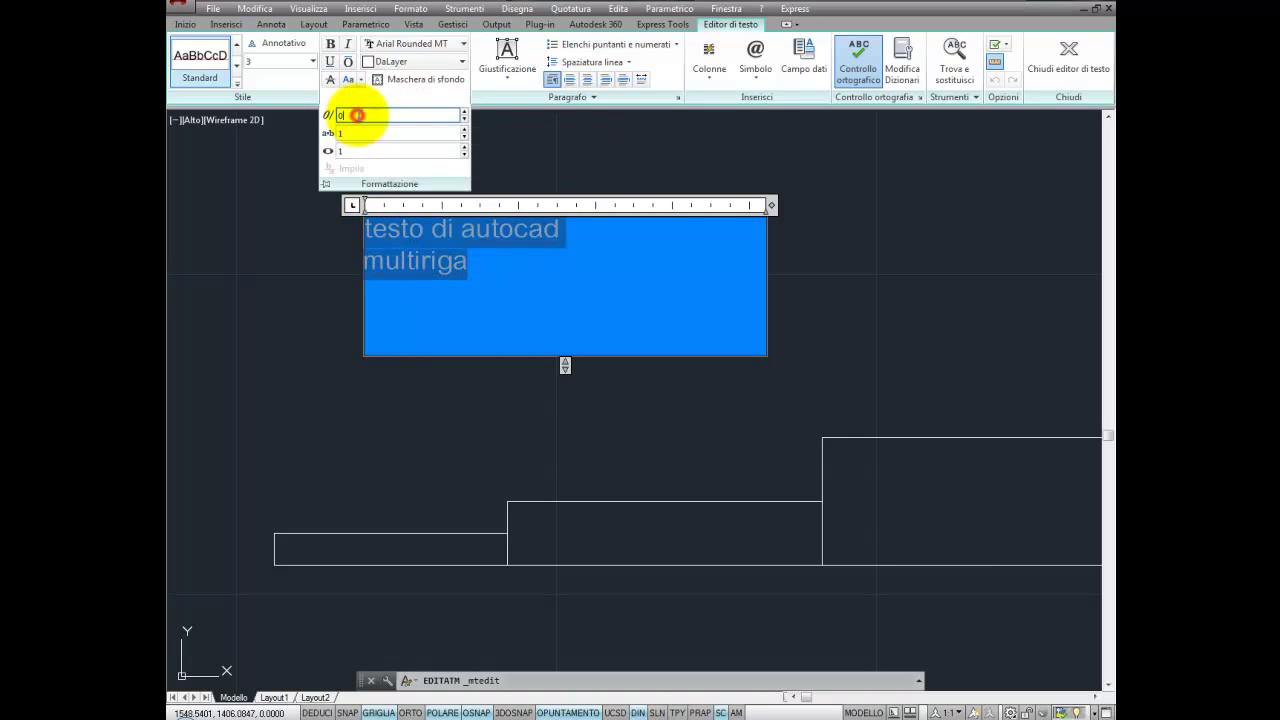
{"action": "type", "text": "45"}
{"action": "key", "text": "Return"}
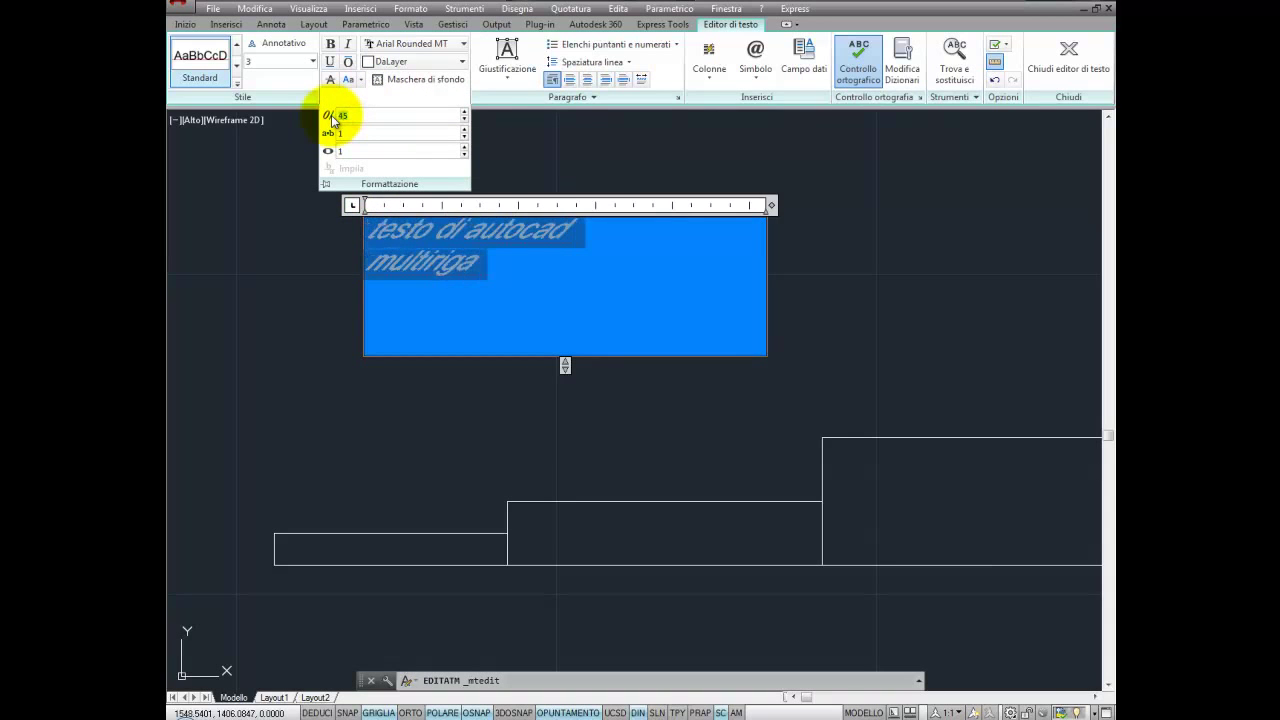
{"action": "double_click", "coordinate": [331, 134]}
{"action": "type", "text": "3"}
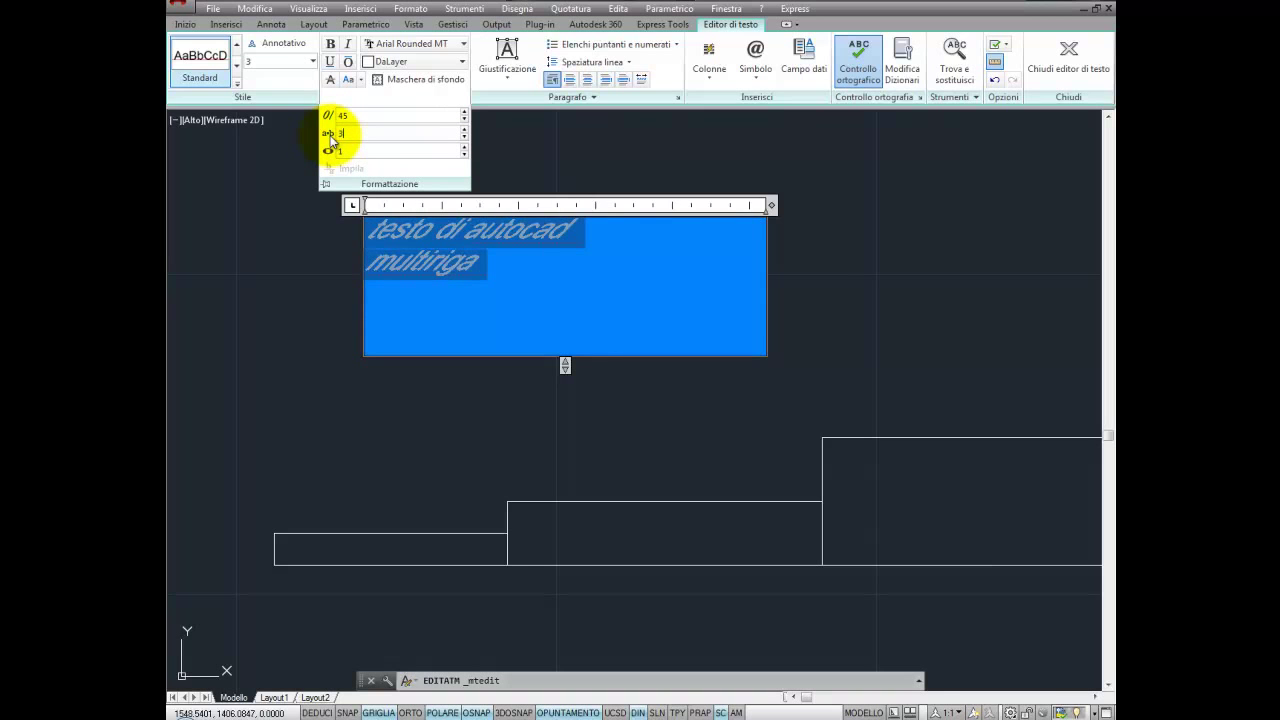
{"action": "key", "text": "Return"}
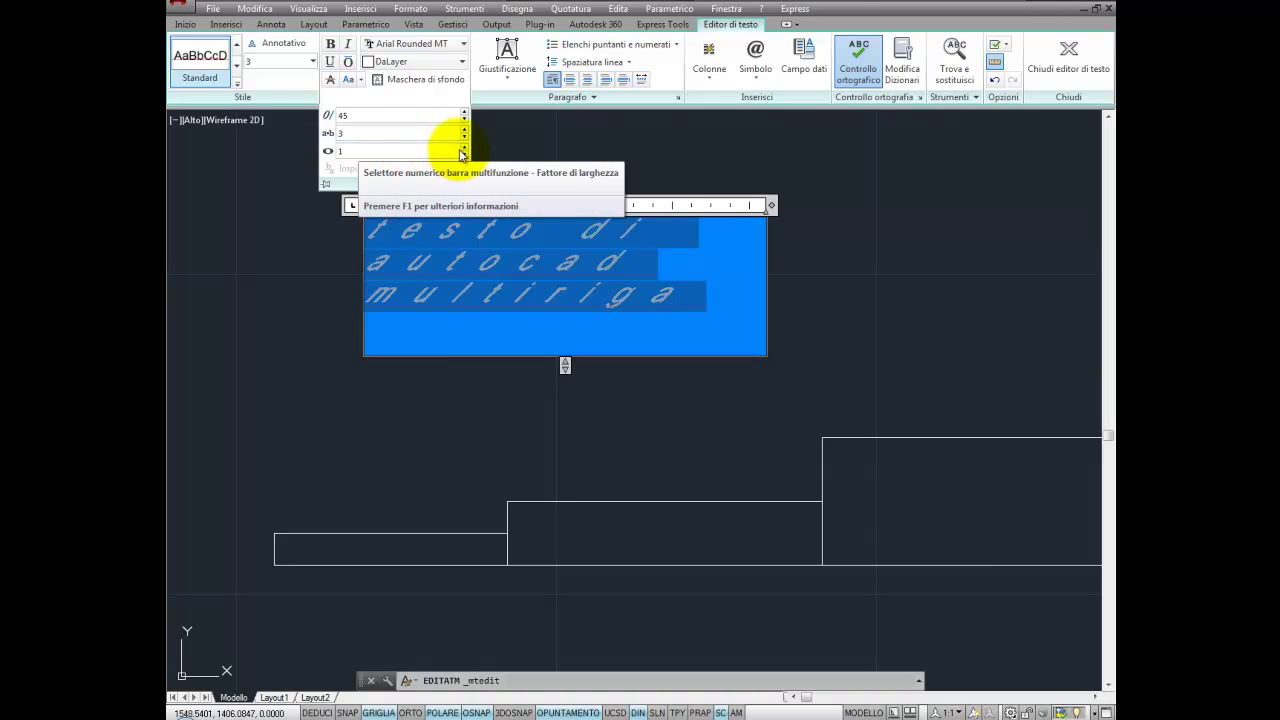
{"action": "left_click_drag", "start_coordinate": [463, 148], "coordinate": [400, 149]}
{"action": "type", "text": "1"}
{"action": "key", "text": "Return"}
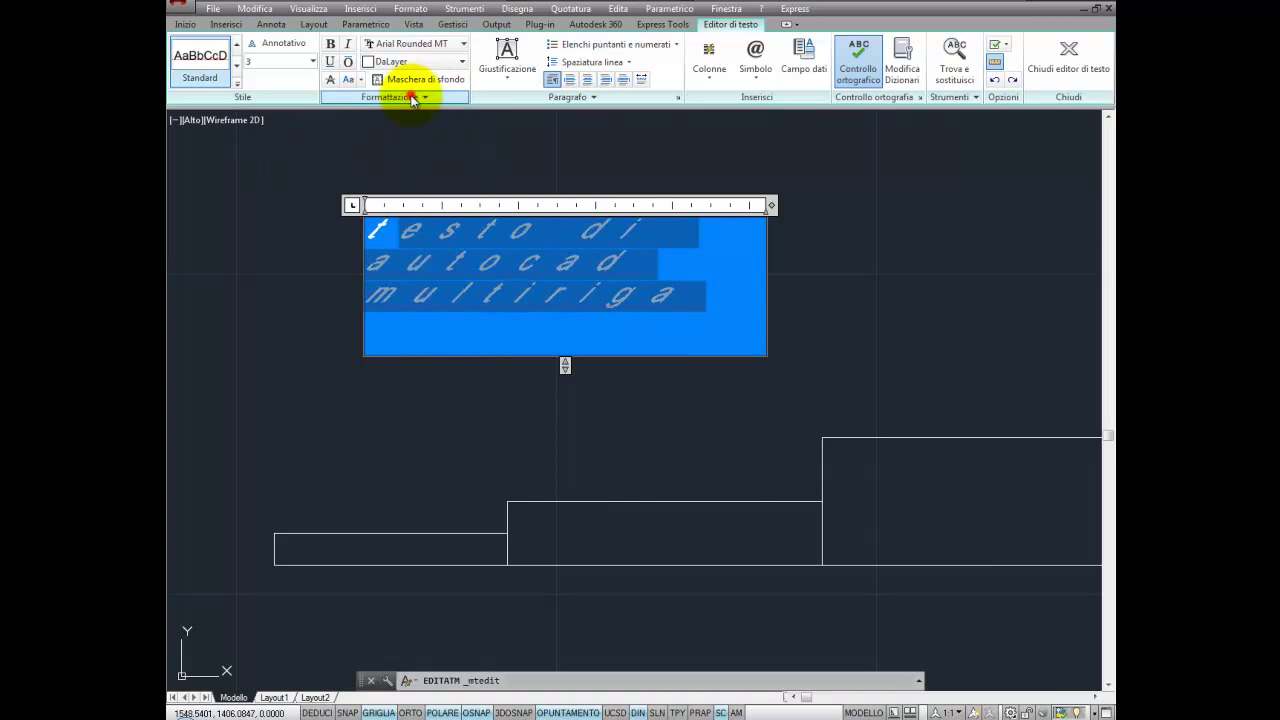
{"action": "left_click", "coordinate": [405, 96]}
{"action": "left_click_drag", "start_coordinate": [348, 116], "coordinate": [335, 121]}
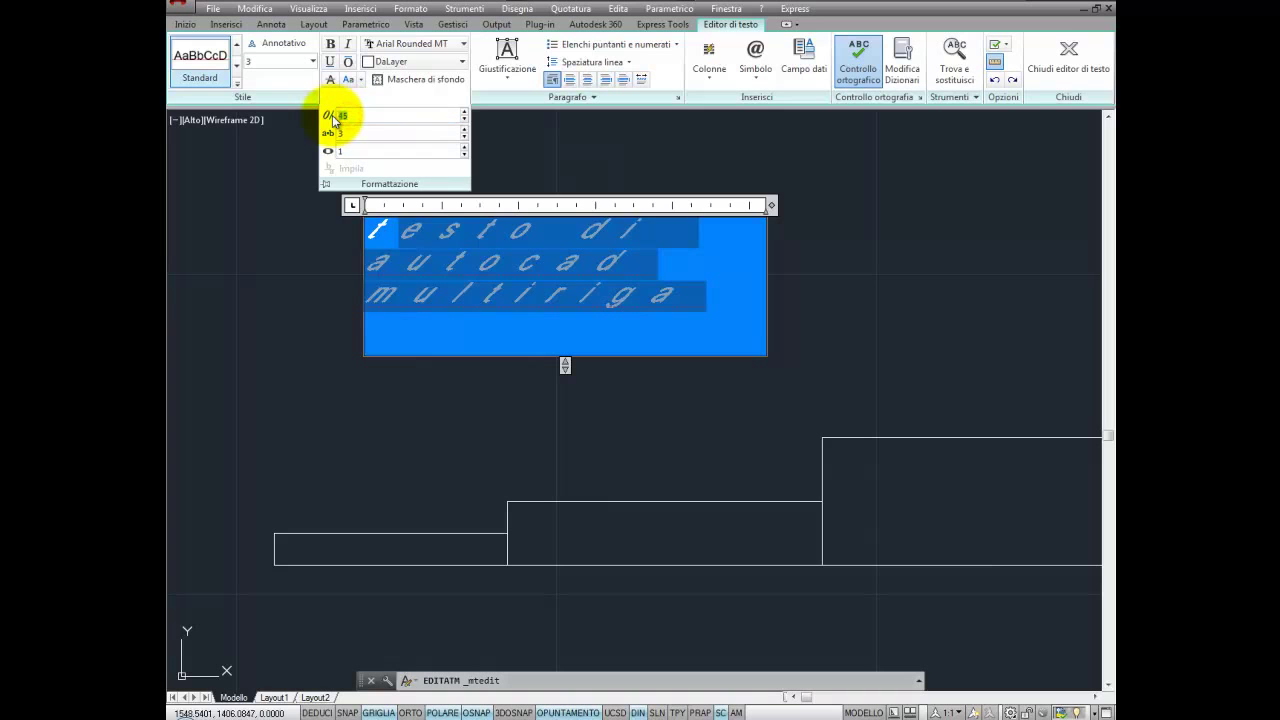
{"action": "left_click", "coordinate": [532, 290]}
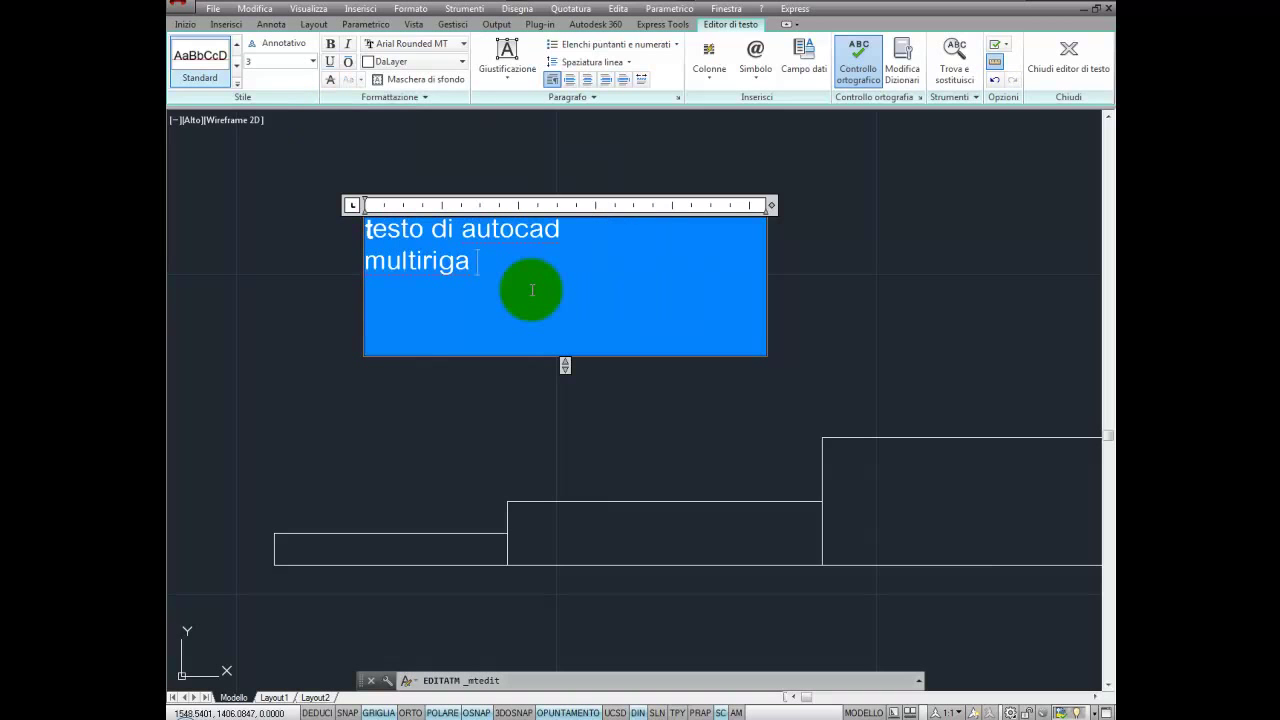
Add the fraction 1/2 after 'multiriga' and select the new 1/2 characters
{"action": "type", "text": "1/2"}
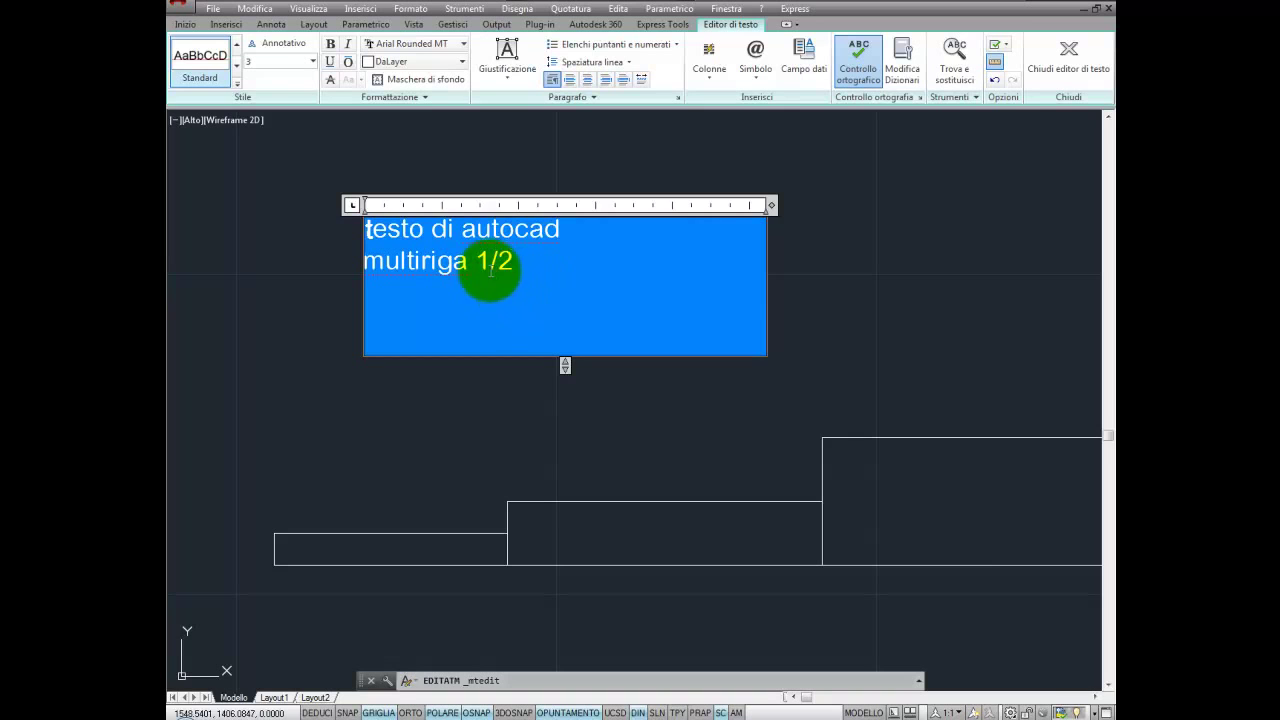
{"action": "left_click_drag", "start_coordinate": [478, 262], "coordinate": [512, 262]}
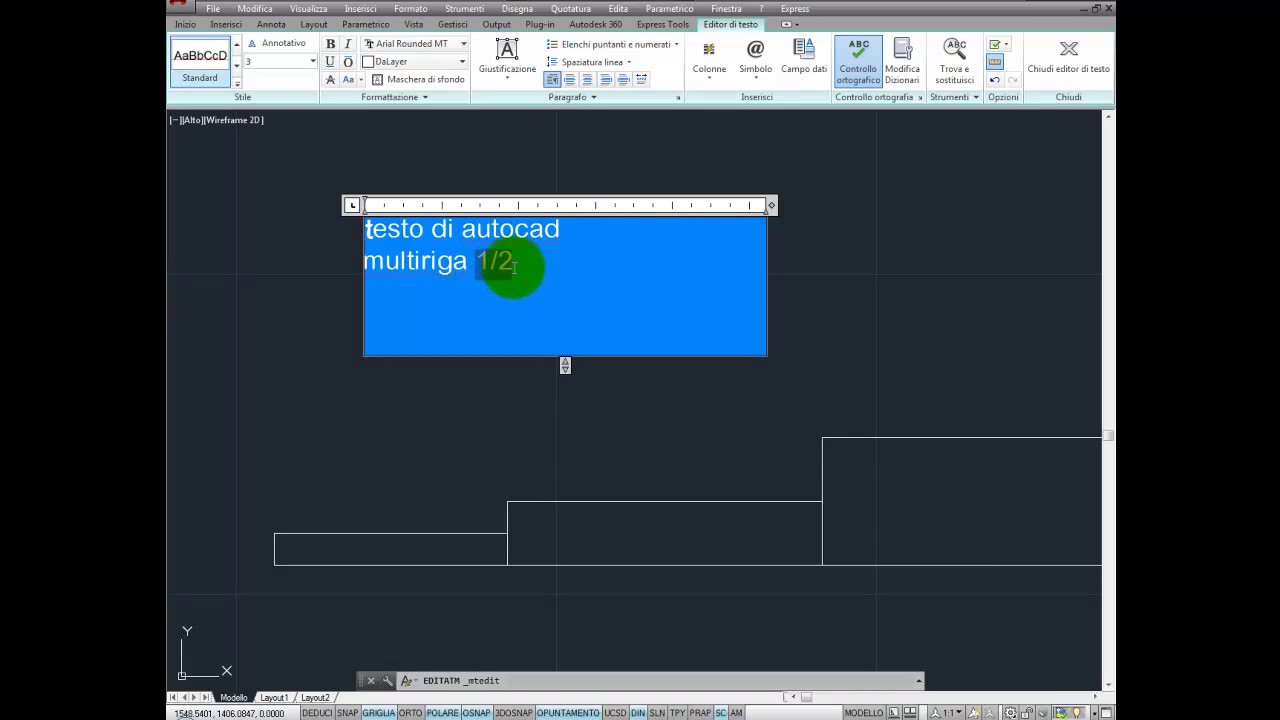